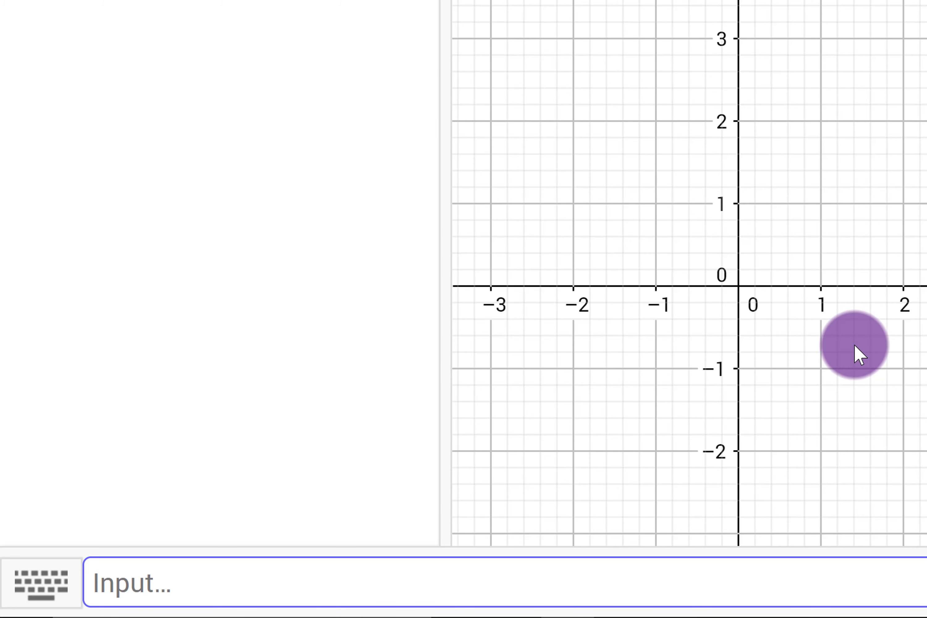
Define point A at coordinates (1, 2).
type("A")
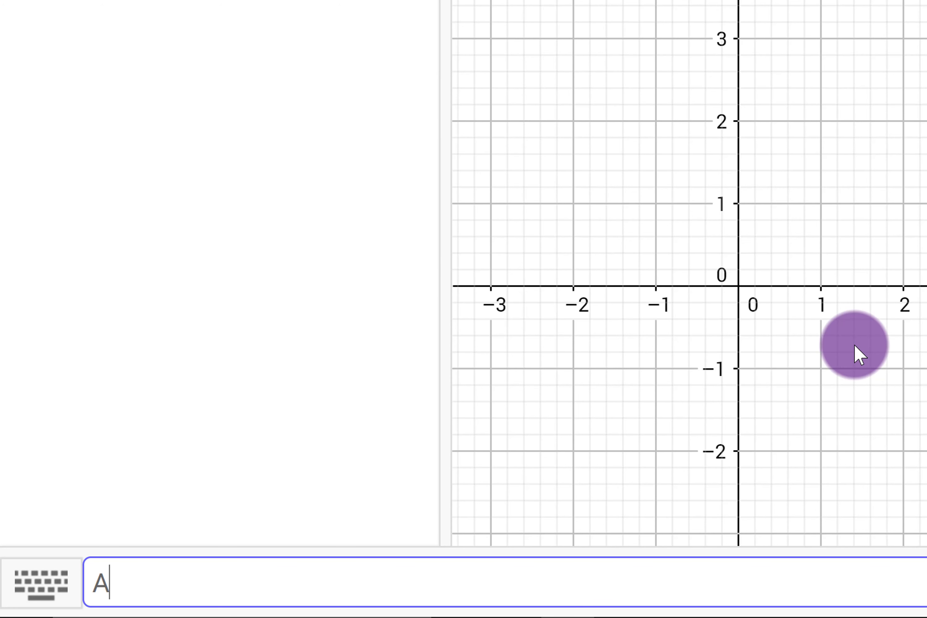
type(" = (1, 2")
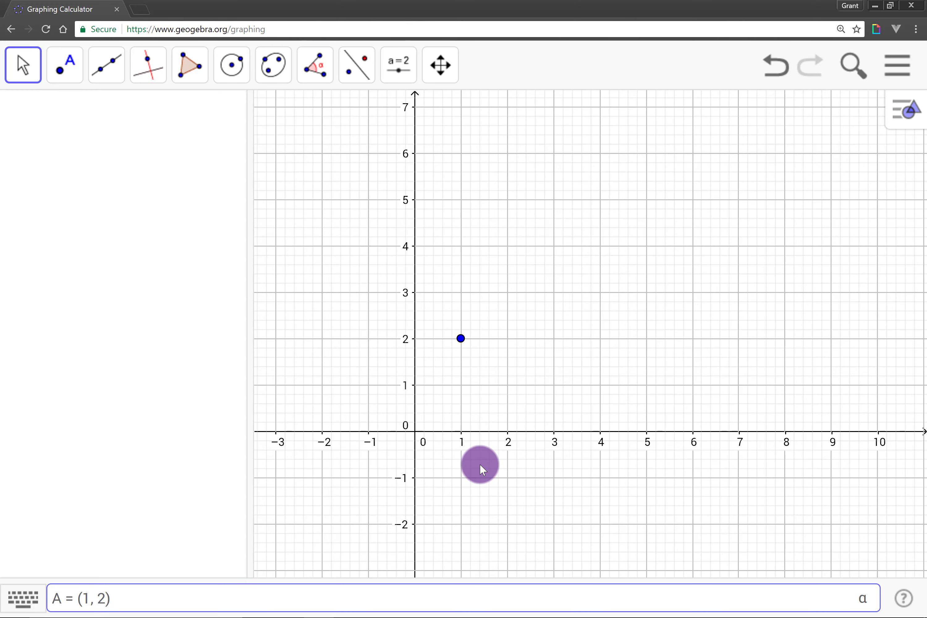
key("Return")
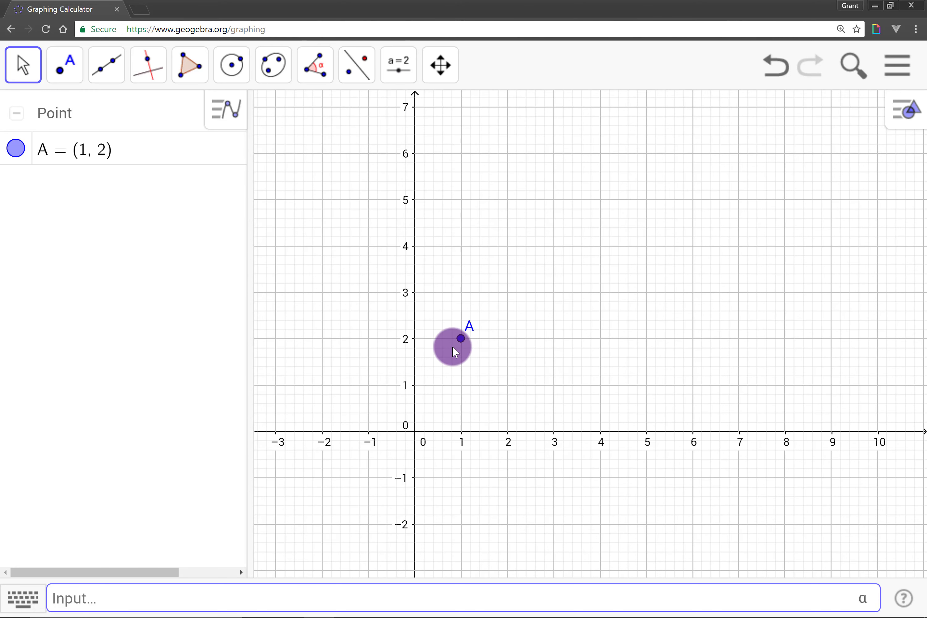
Move point A to about (3.62, 1.76) and from there to about (1.3, 2.54).
mouse_move(463, 346)
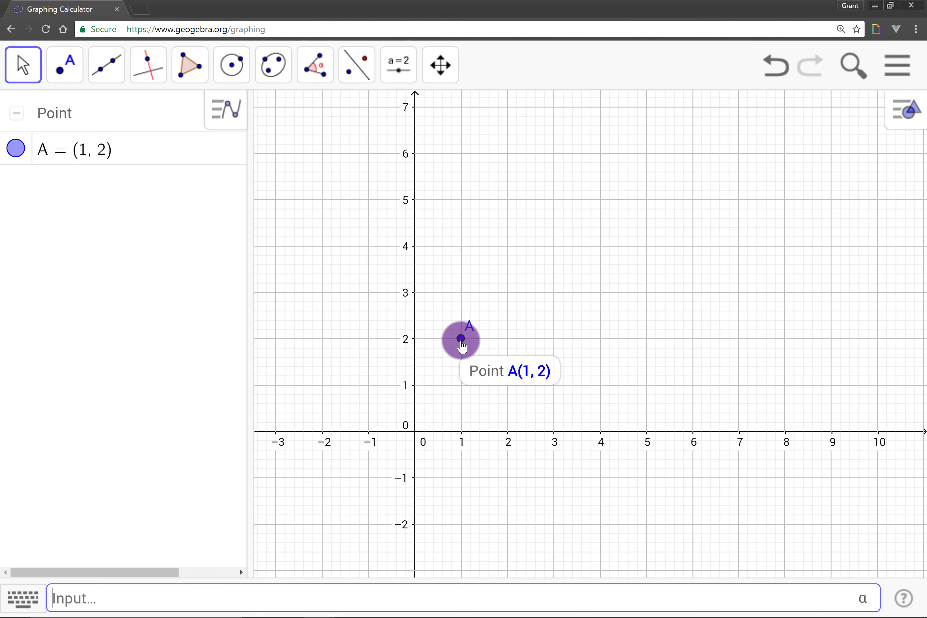
left_click_drag(461, 347, 577, 350)
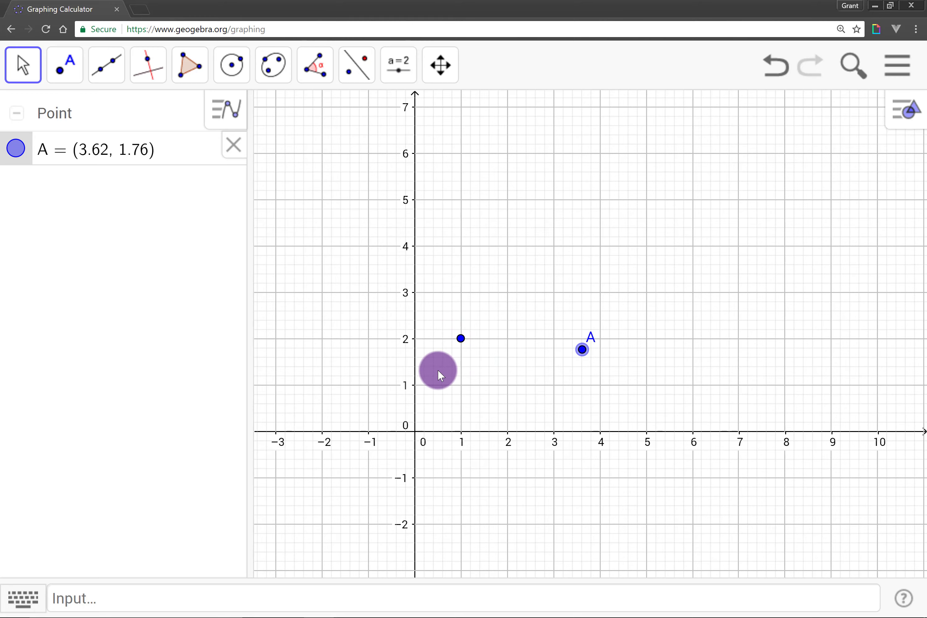
left_click(108, 600)
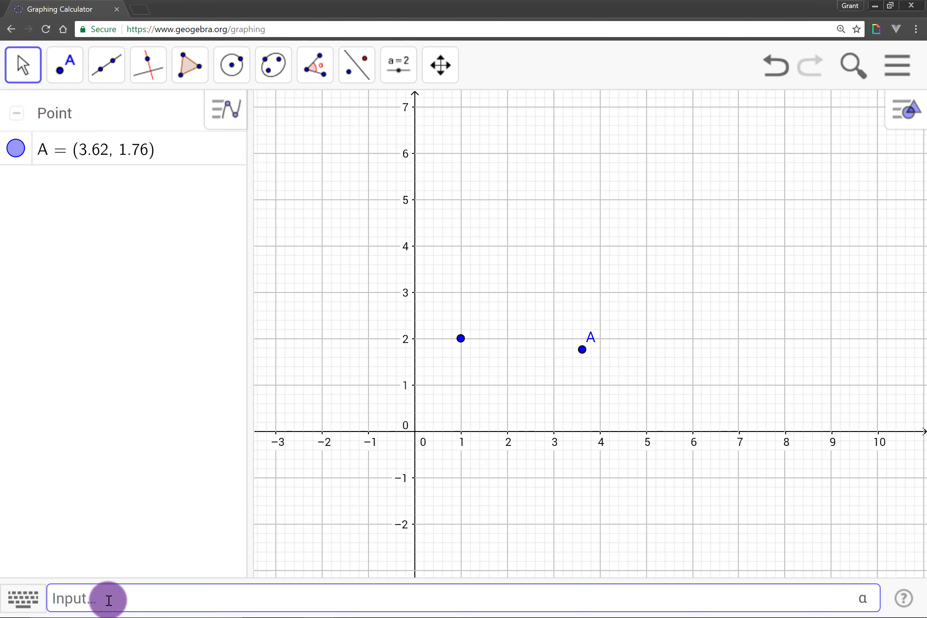
key("Escape")
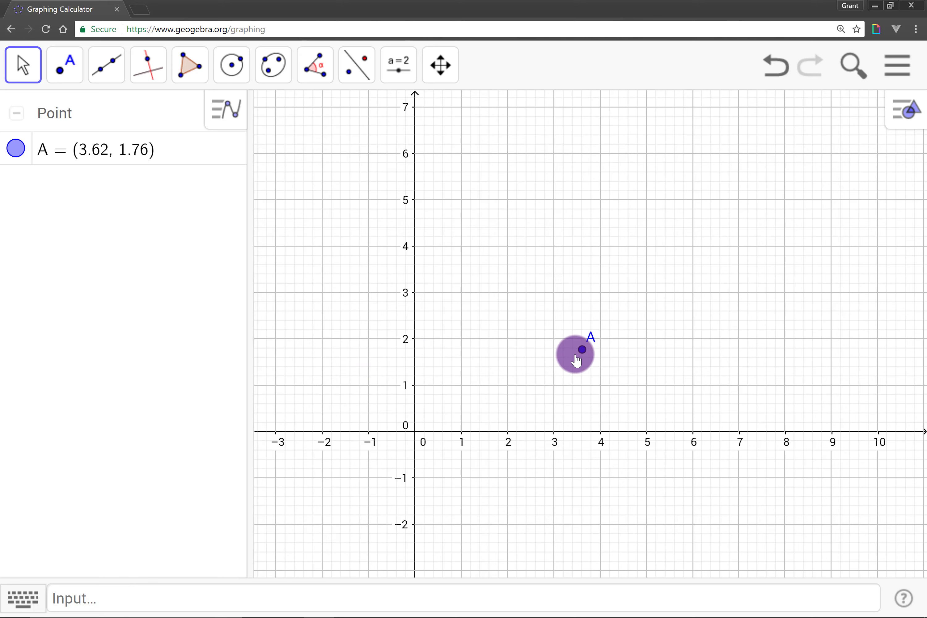
mouse_move(583, 356)
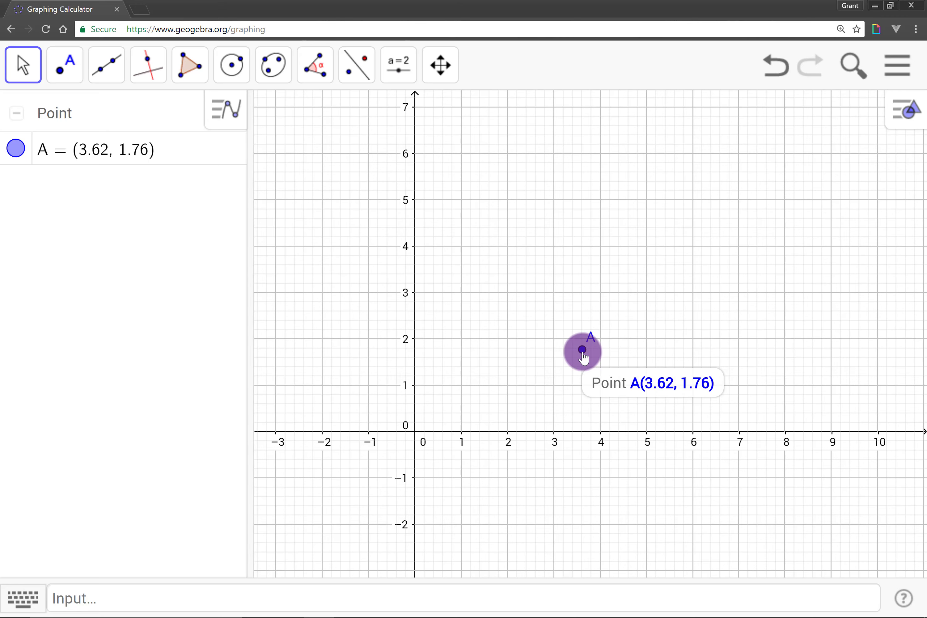
left_click_drag(582, 355, 477, 318)
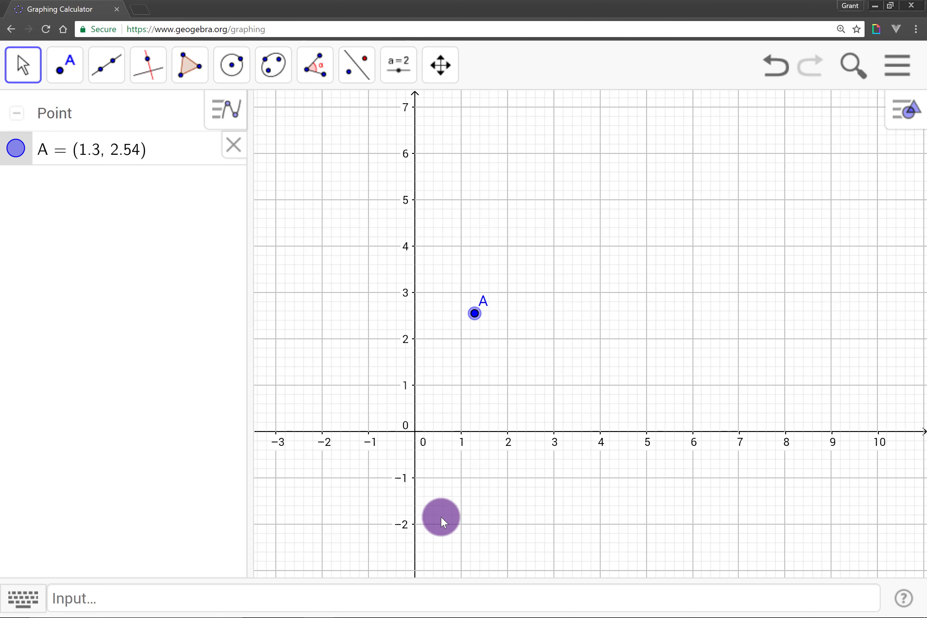
Define a dependent point offset from A with the expression B = A + (2, 1).
left_click(476, 598)
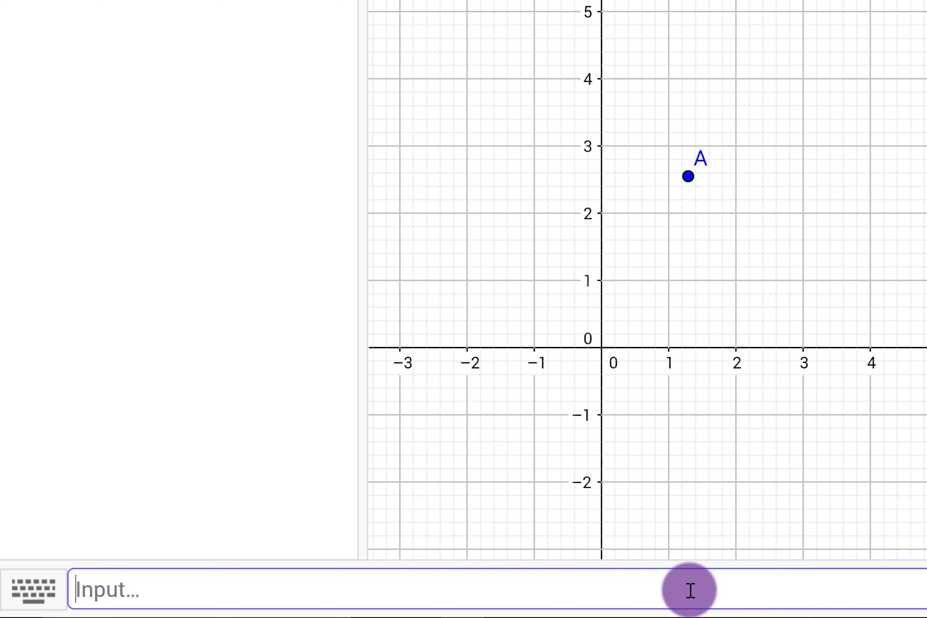
type("B")
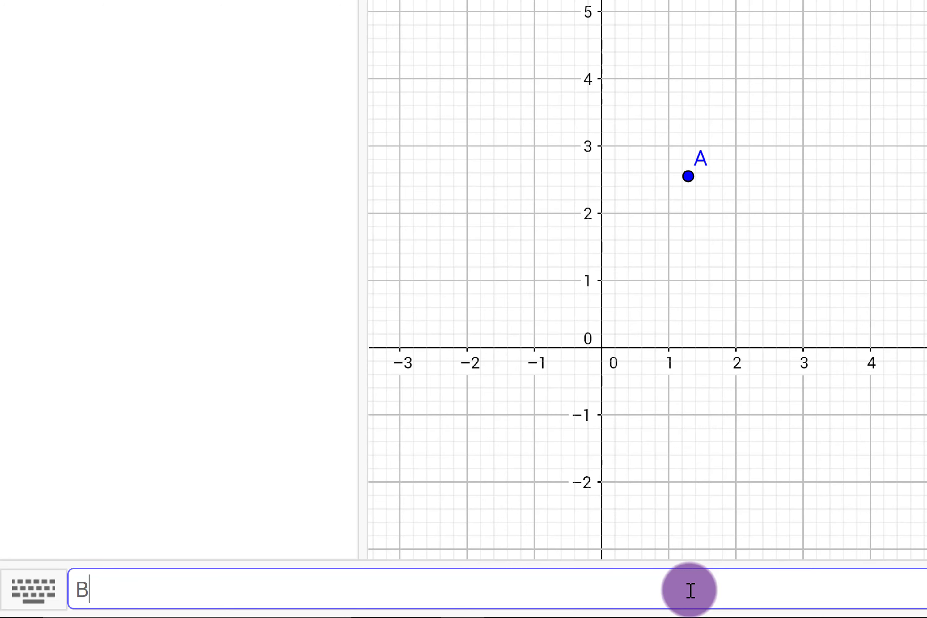
type(" = A")
type(" + (")
type("2,")
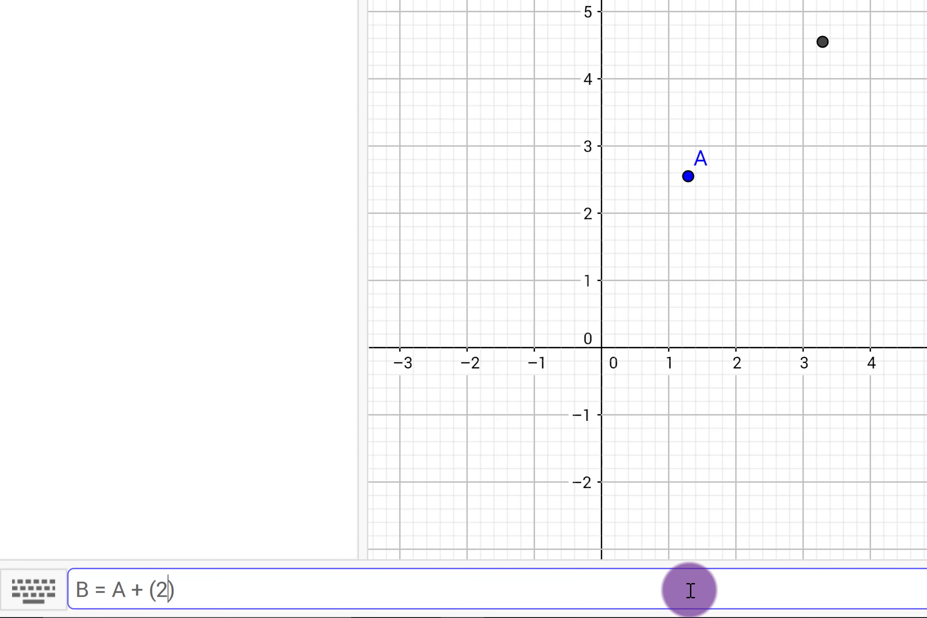
type(" 1")
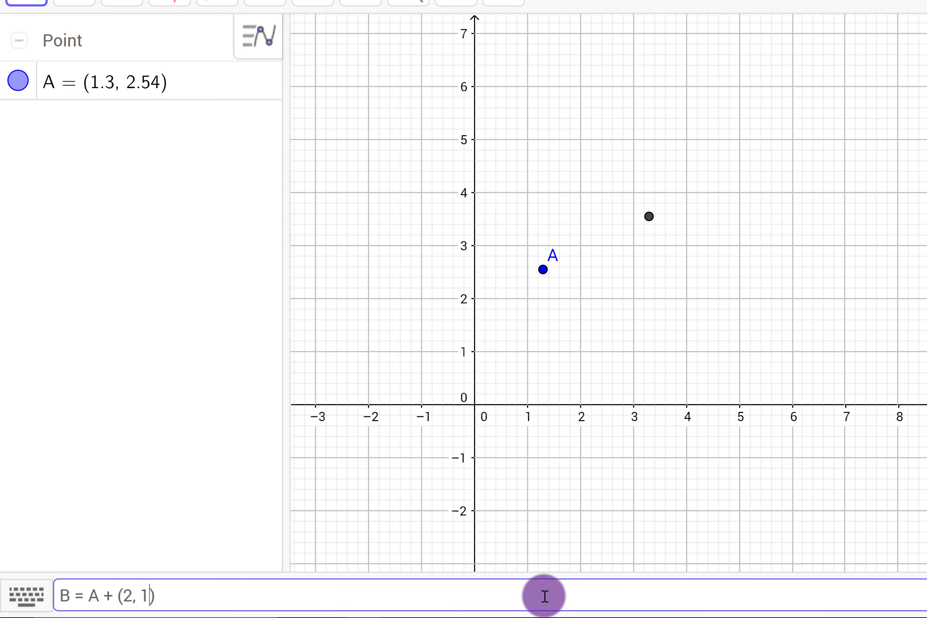
key("Return")
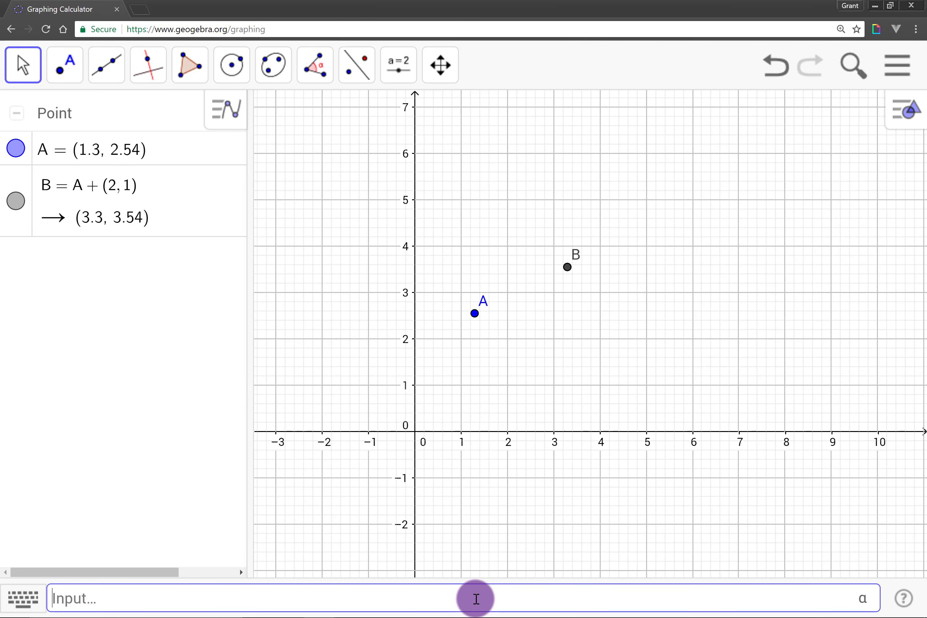
Try to move point B by itself, and move point A to about (2.36, 3.14).
left_click(568, 266)
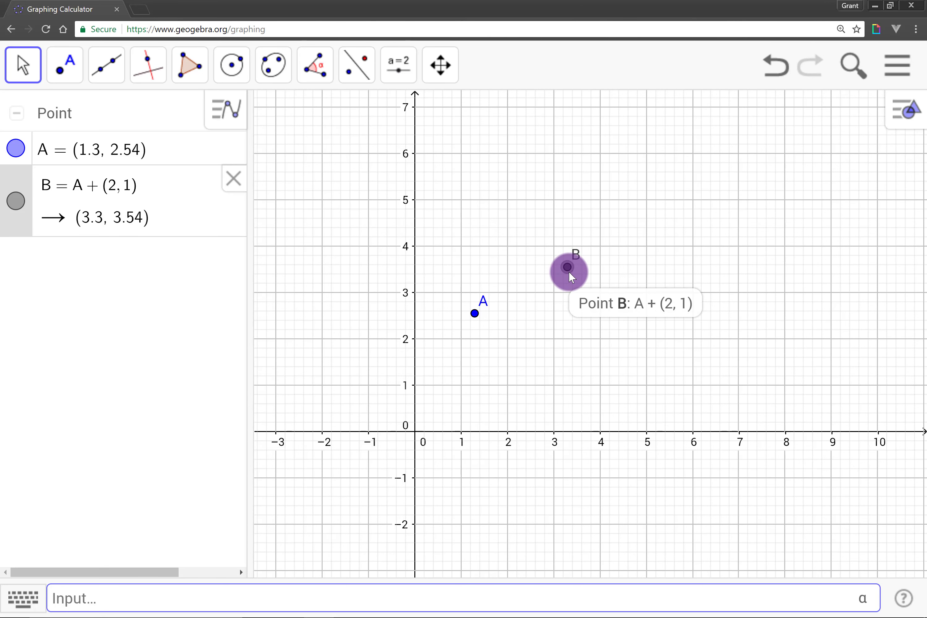
left_click(568, 268)
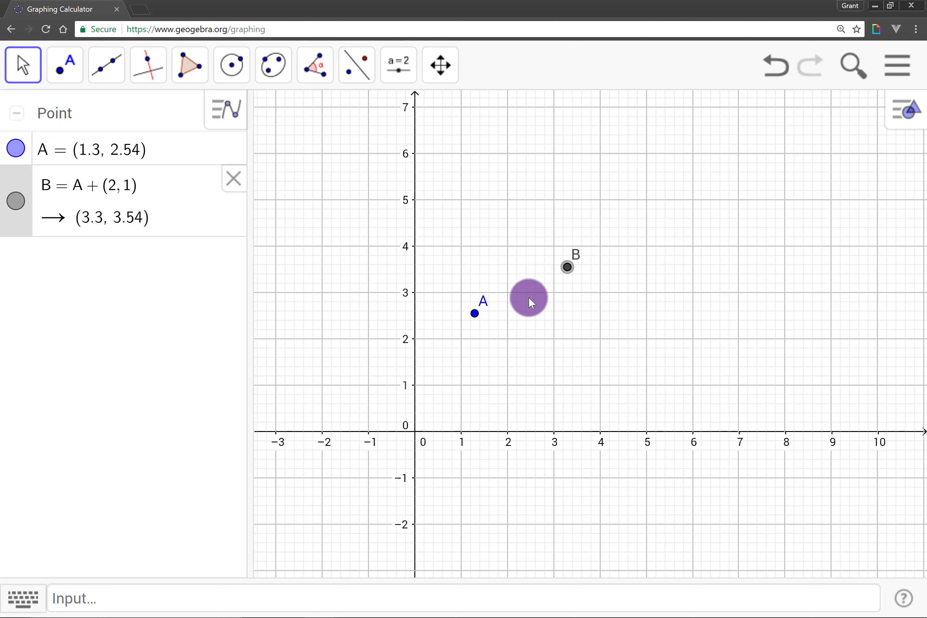
left_click(528, 302)
left_click(568, 267)
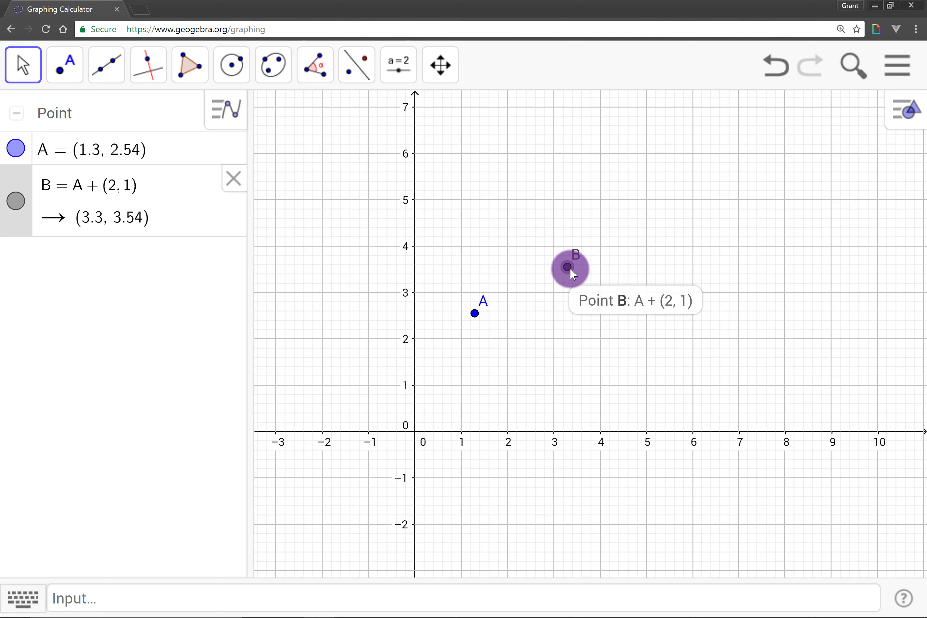
left_click(534, 284)
left_click_drag(472, 319, 526, 291)
left_click(547, 412)
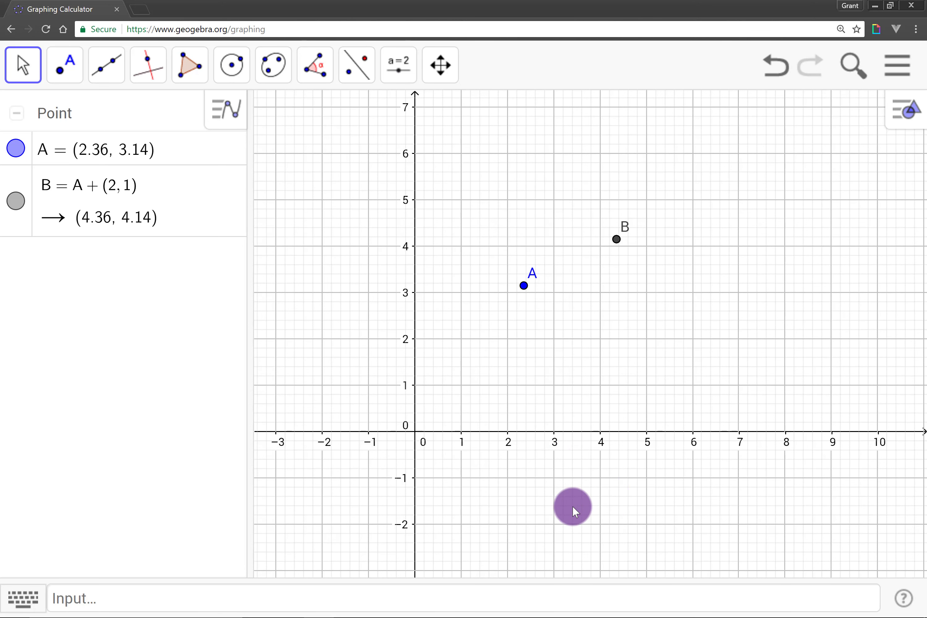
Define Circle = Circle(A, 1) and move its centre point A to about (2.24, 2.7).
left_click(529, 590)
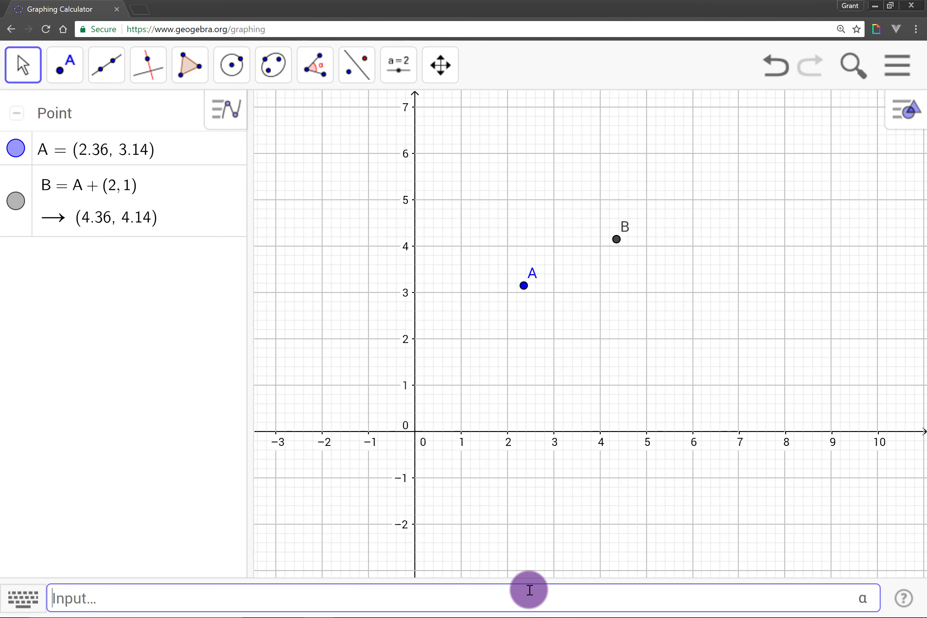
type("Circle")
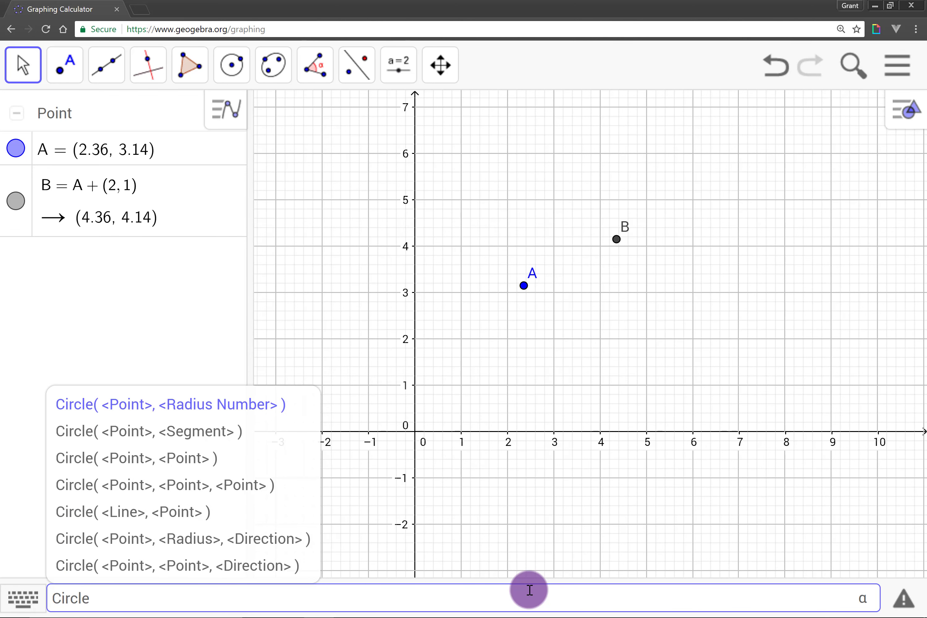
type(" = Circ")
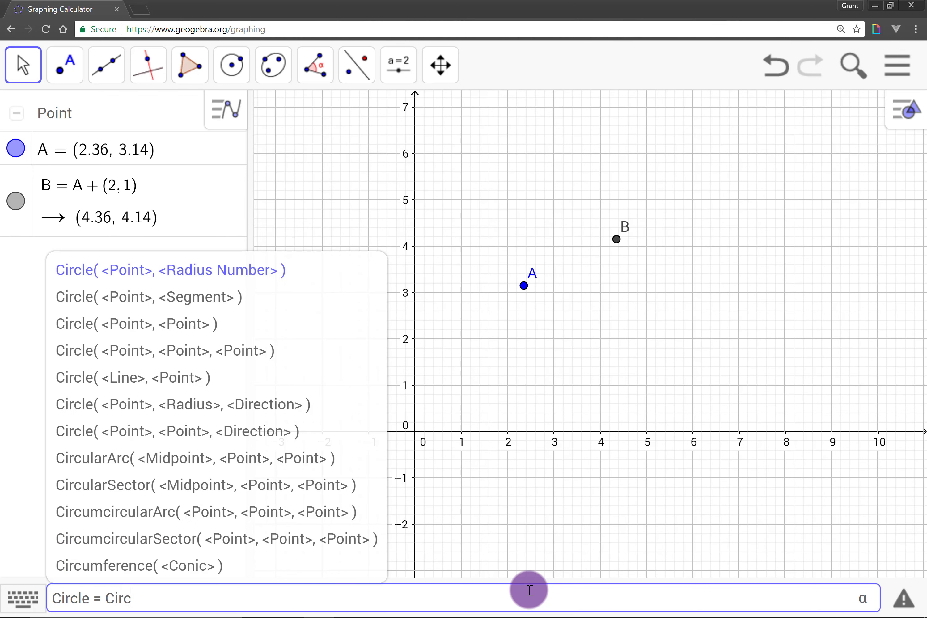
type("le(A, 1")
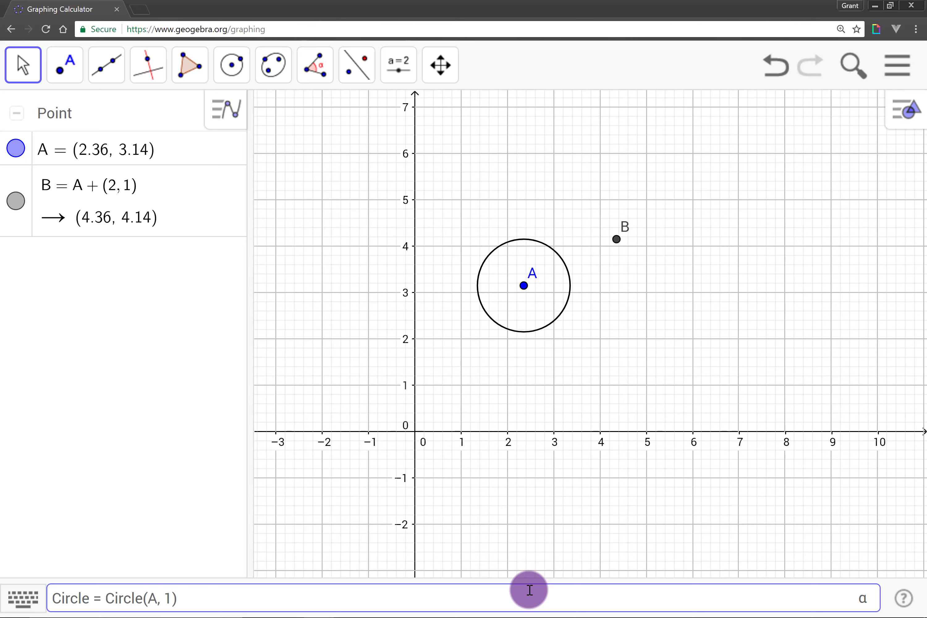
key("Return")
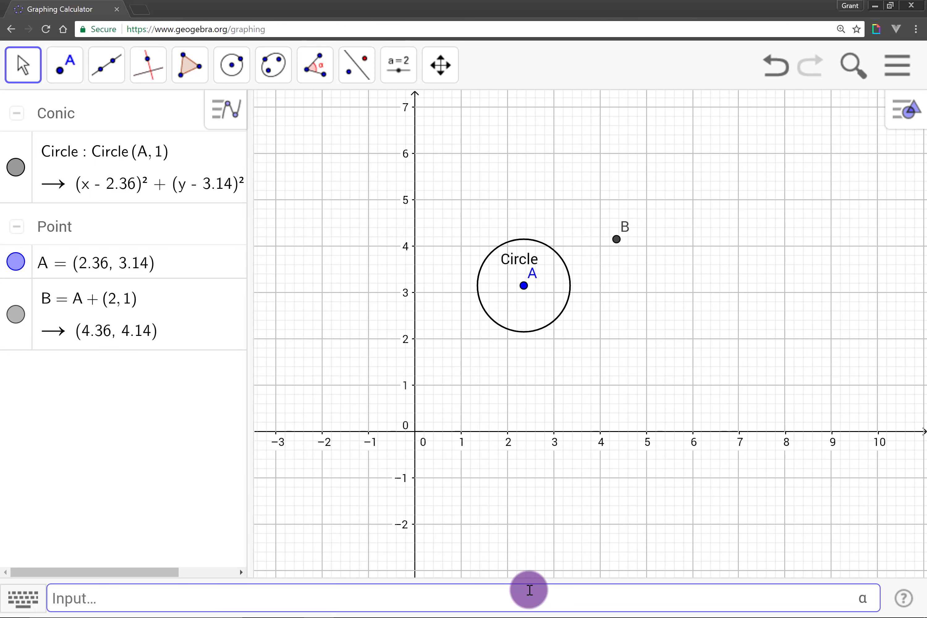
left_click_drag(523, 300, 517, 325)
Define a point constrained to the circle with the expression C = Point(Circle).
left_click(547, 591)
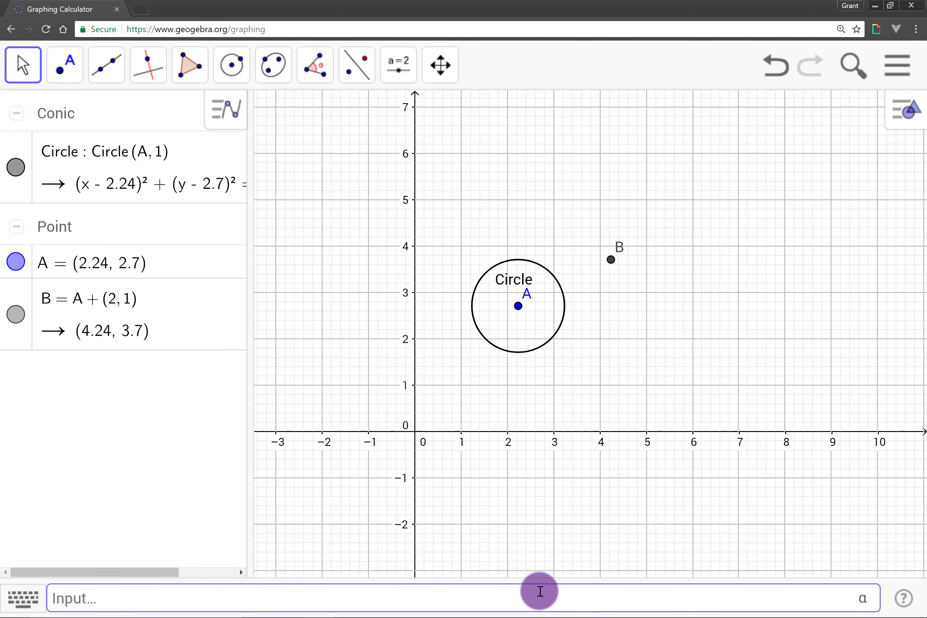
type("C")
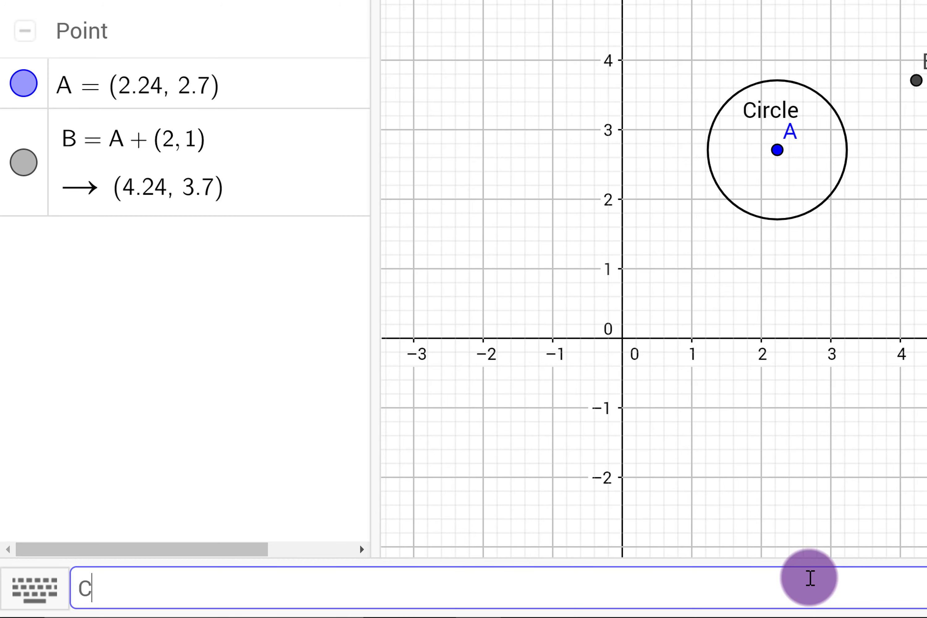
type(" = Point")
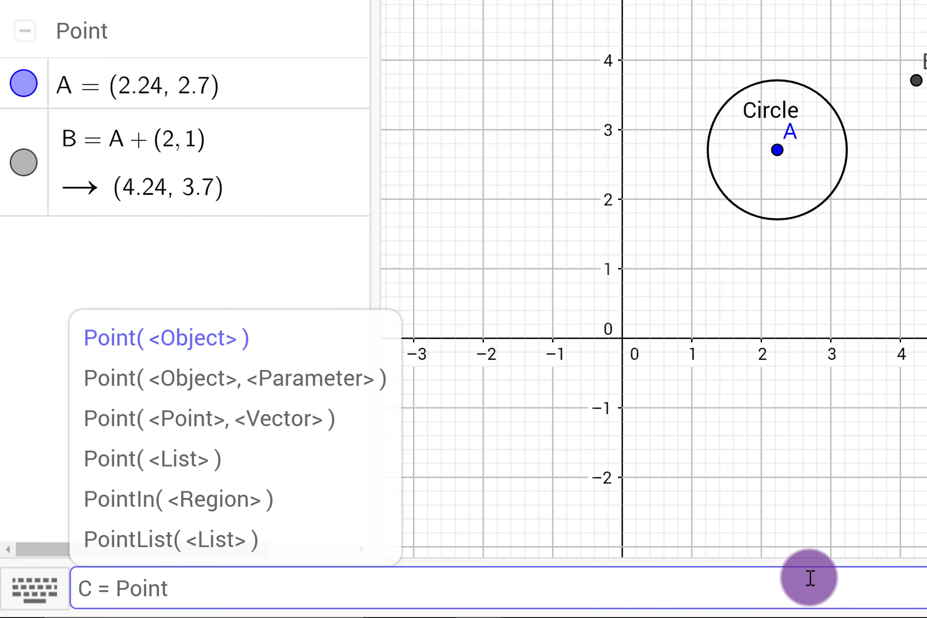
left_click(235, 343)
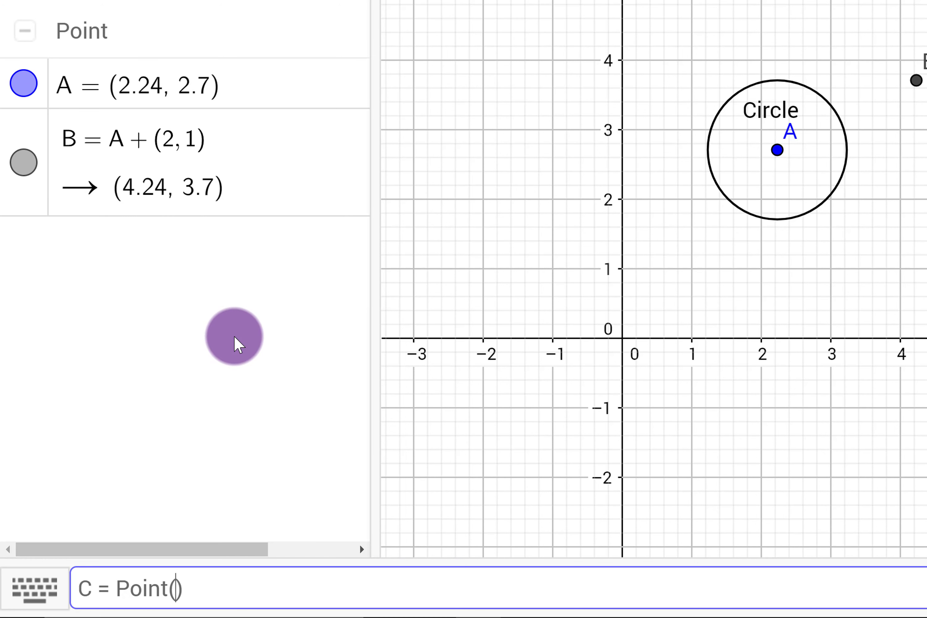
type("Circle")
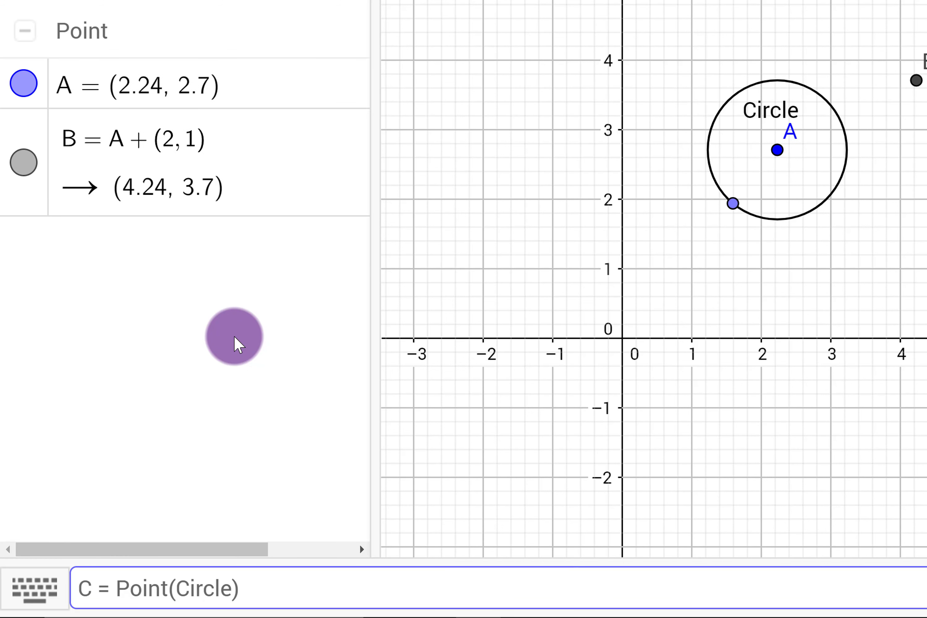
key("Return")
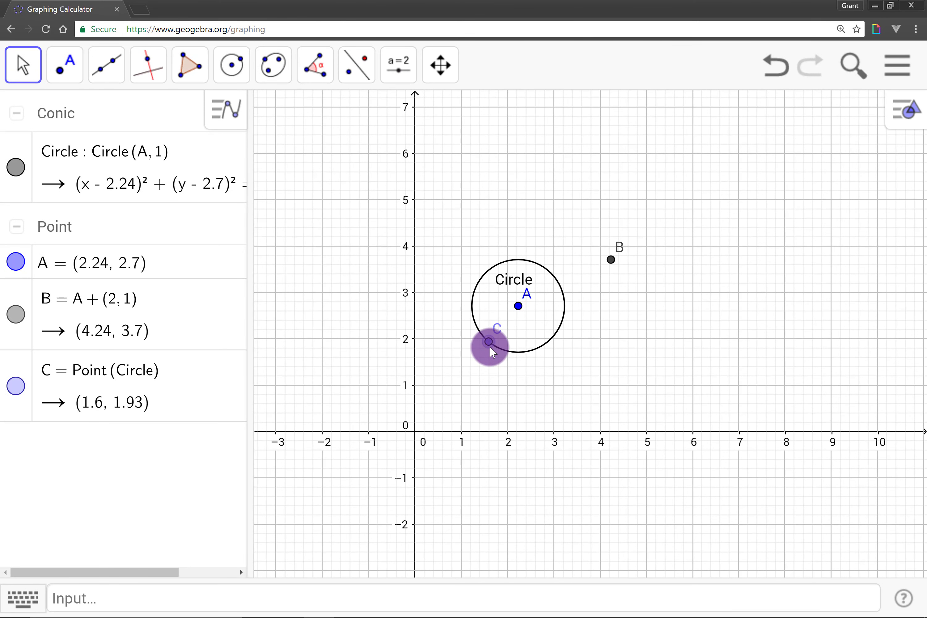
Move point A to about (1.77, 2.09) and slide point C along the circle to about (2.74, 2.31).
left_click_drag(490, 348, 519, 404)
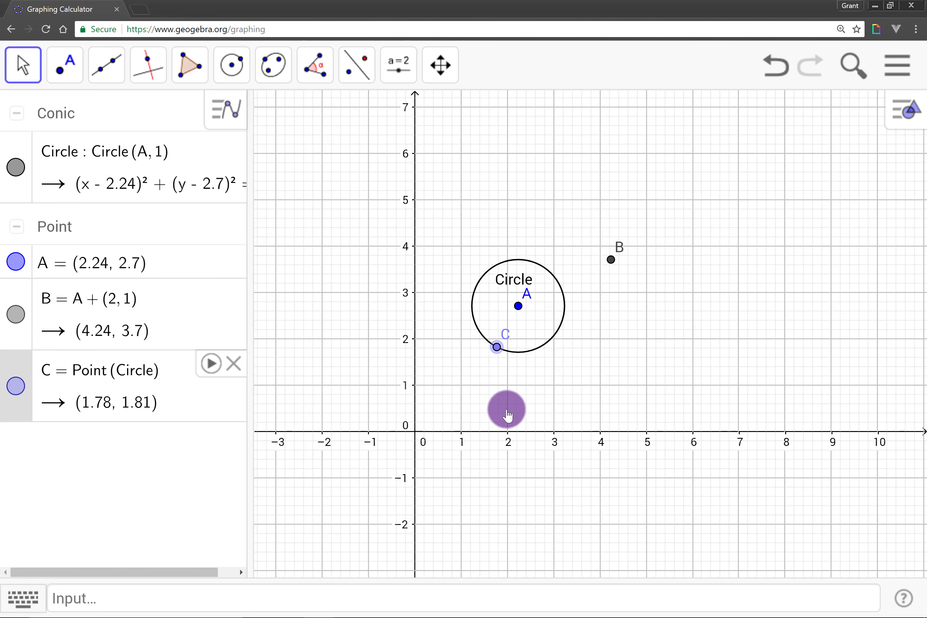
scroll(505, 407, "up", 5)
scroll(504, 405, "up", 1)
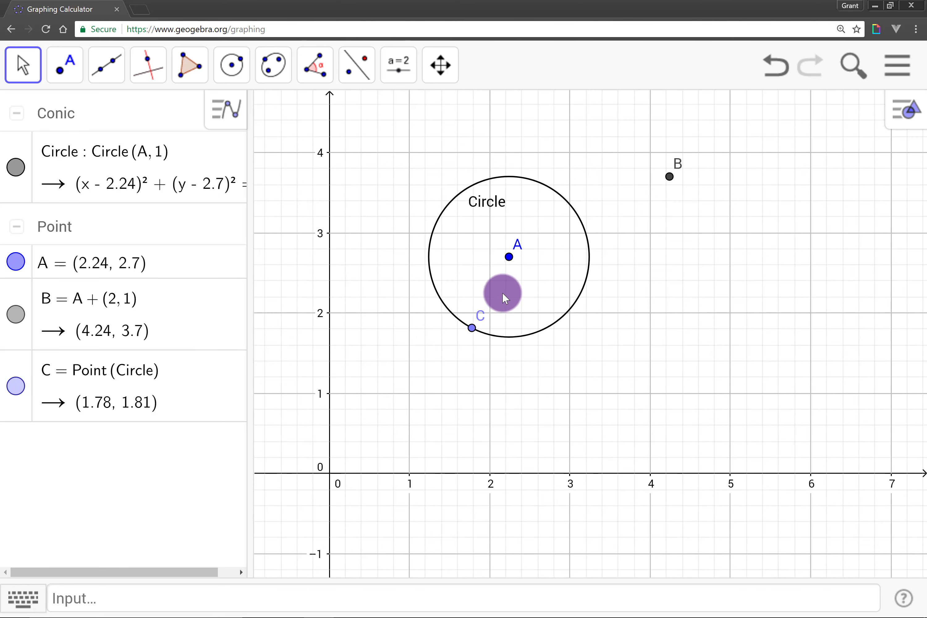
left_click_drag(508, 257, 471, 305)
left_click_drag(440, 374, 529, 308)
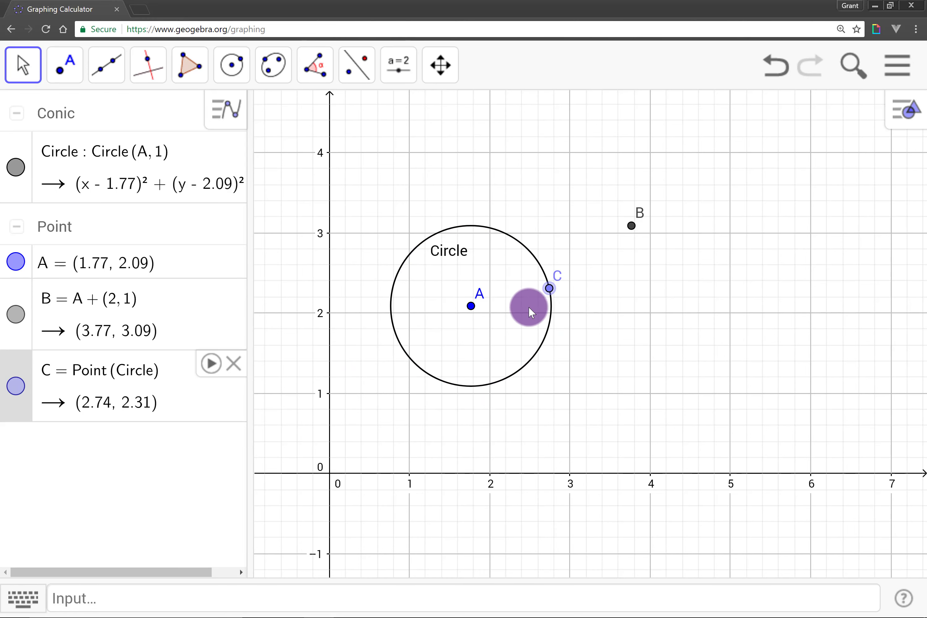
Define a point restricted to the circle's interior with the expression D = PointIn(Circle).
left_click(412, 604)
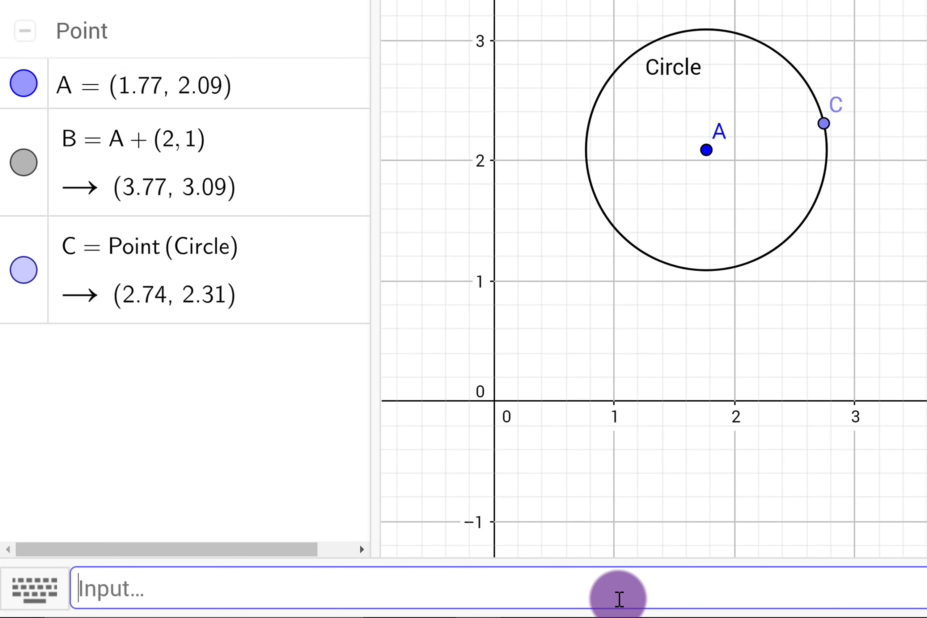
type("D")
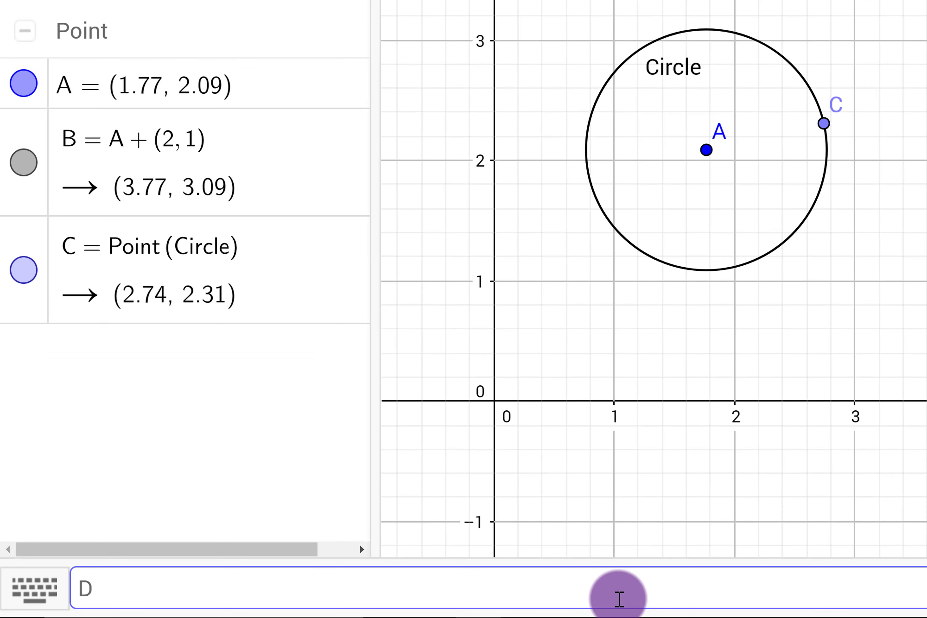
type(" = Point")
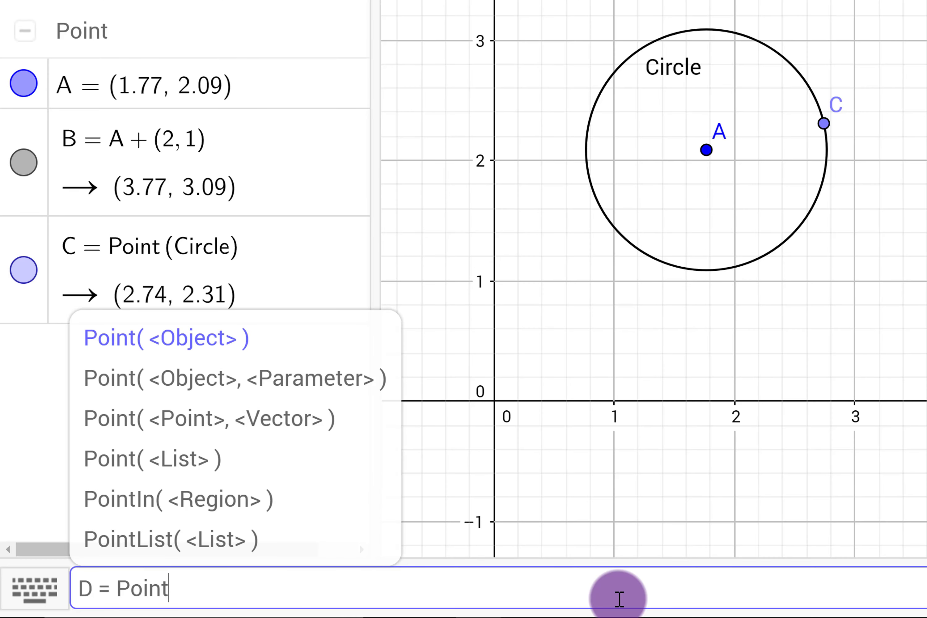
type("In")
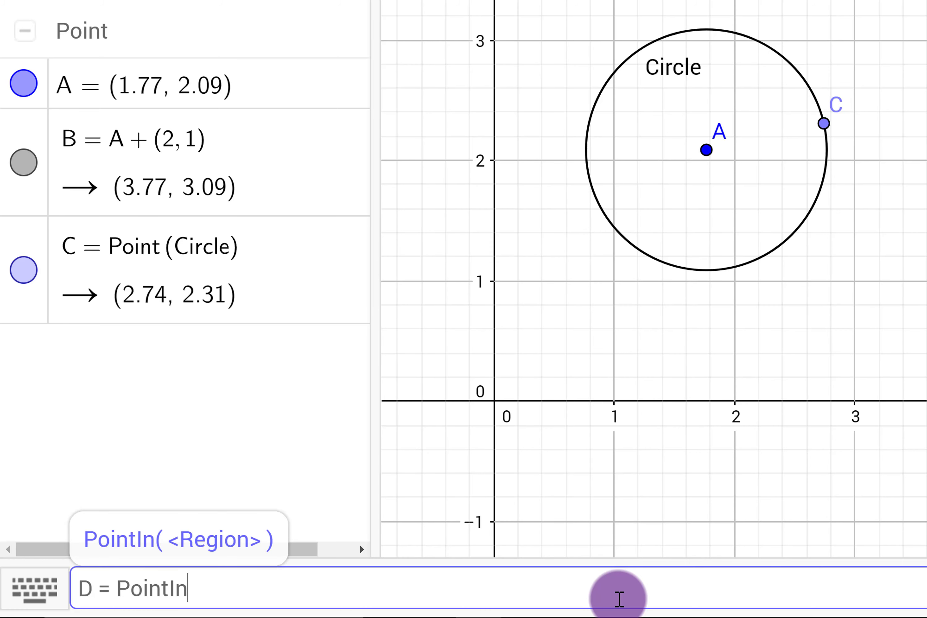
type("(Circle")
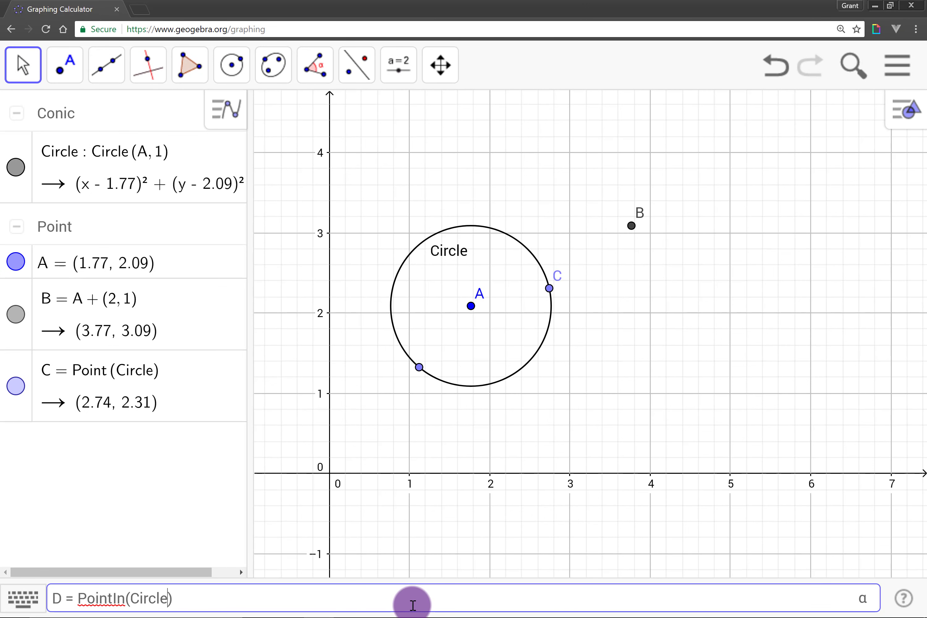
key("Return")
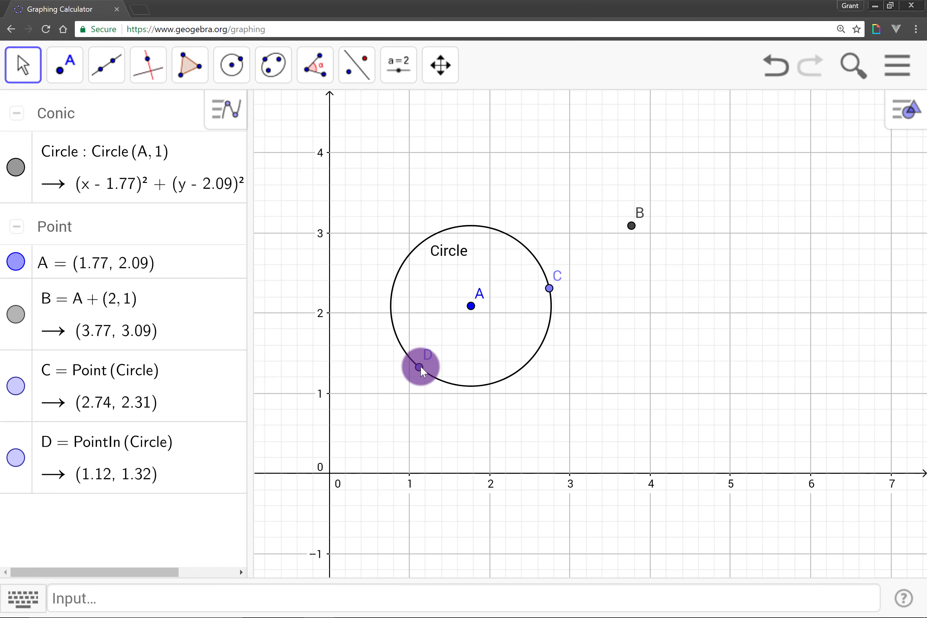
Move centre point A to about (1.82, 2.69) and move point D around within the circle, placing it at about (1.35, 2.5).
left_click_drag(420, 371, 410, 325)
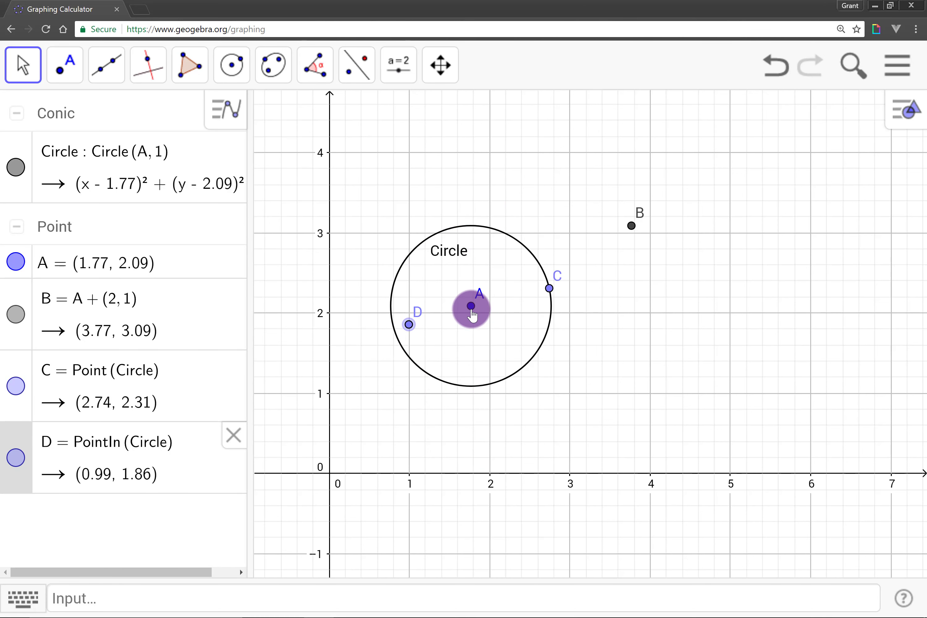
left_click_drag(472, 315, 532, 261)
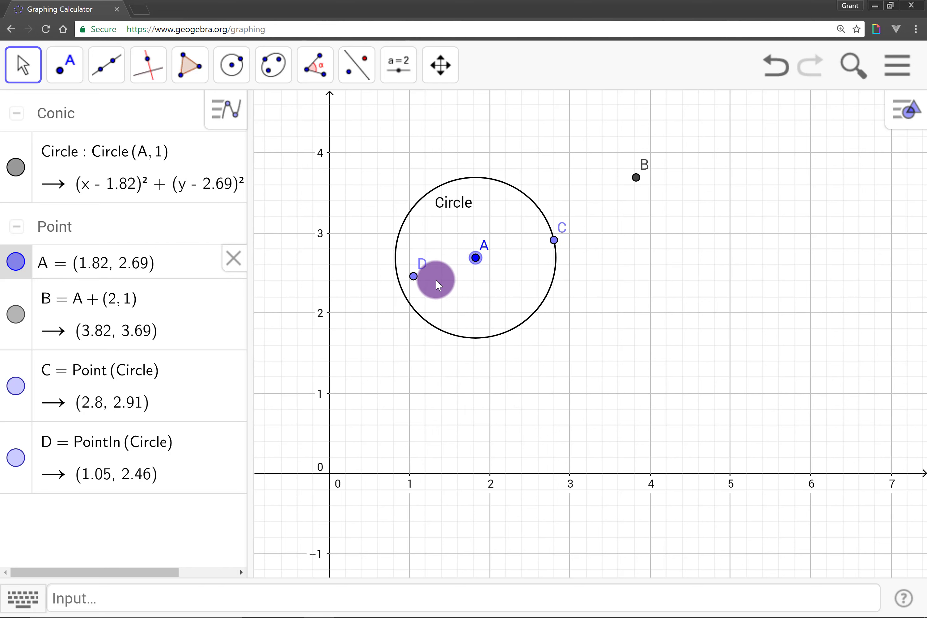
left_click_drag(413, 276, 444, 230)
left_click_drag(514, 192, 438, 275)
left_click(523, 414)
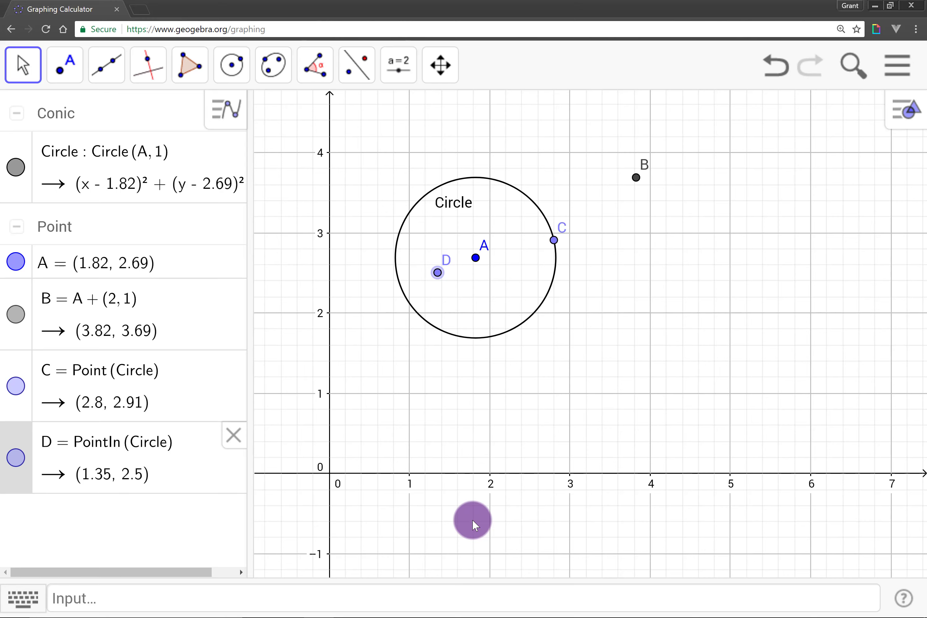
Define a point on the x-axis with XP = Point(xAxis) and slide it to about (2.18, 0).
left_click(472, 592)
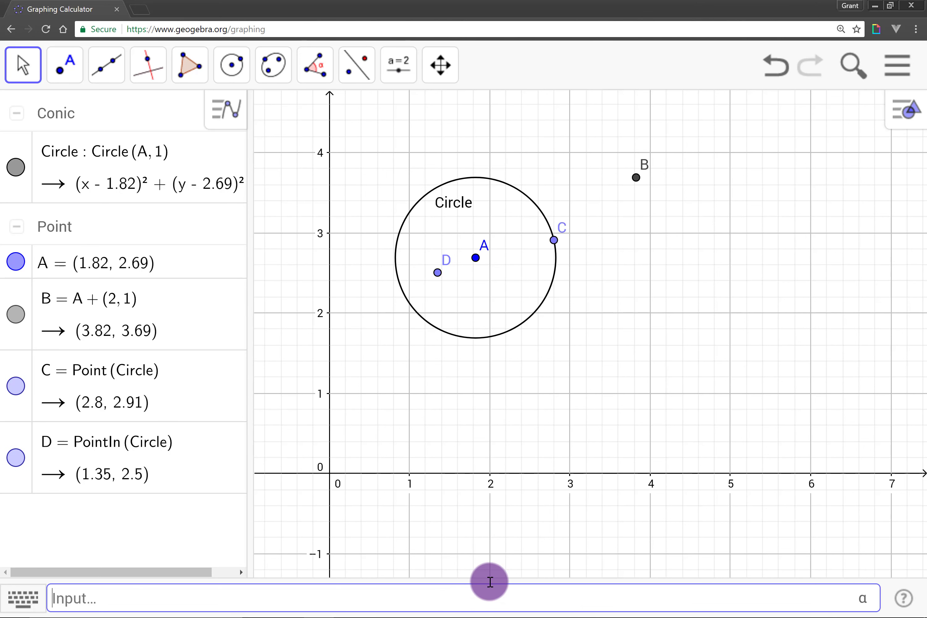
type("XP")
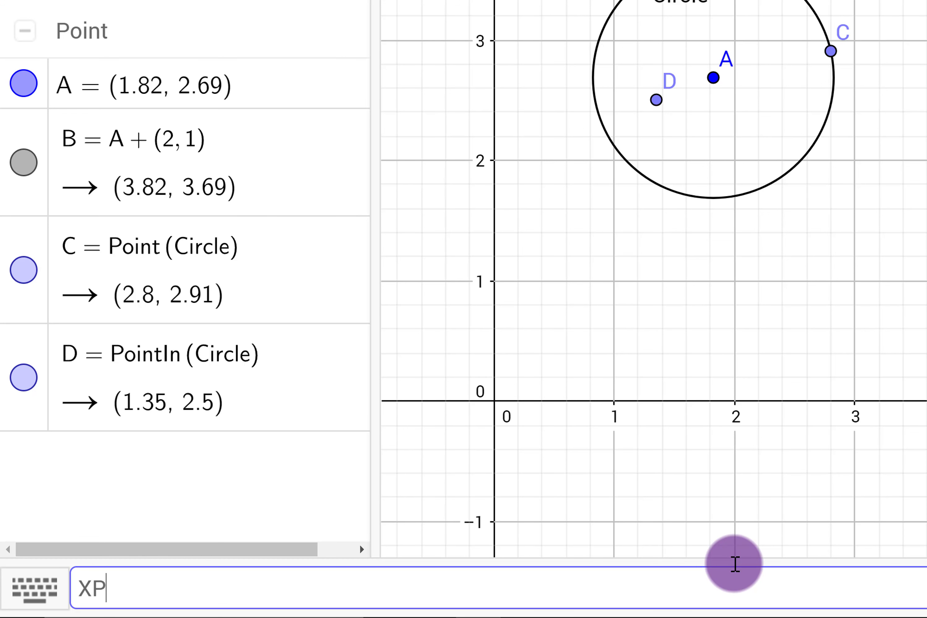
type(" = Poin")
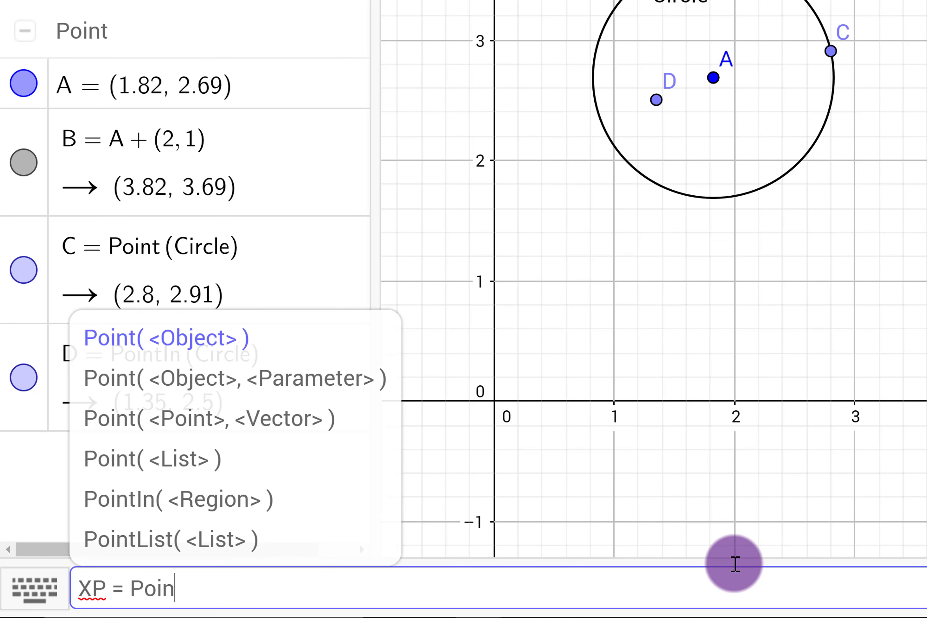
type("t(")
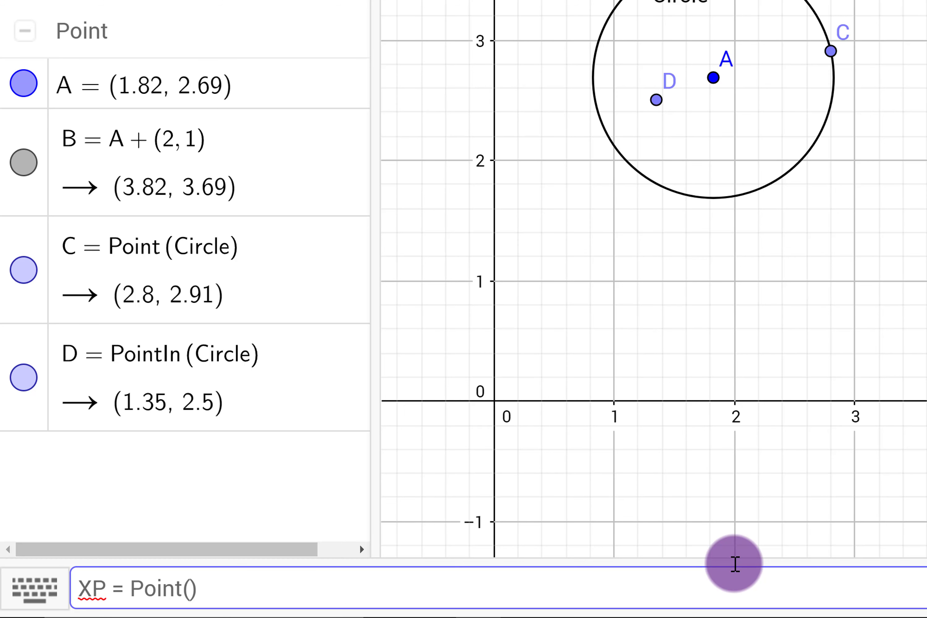
type("xAxis")
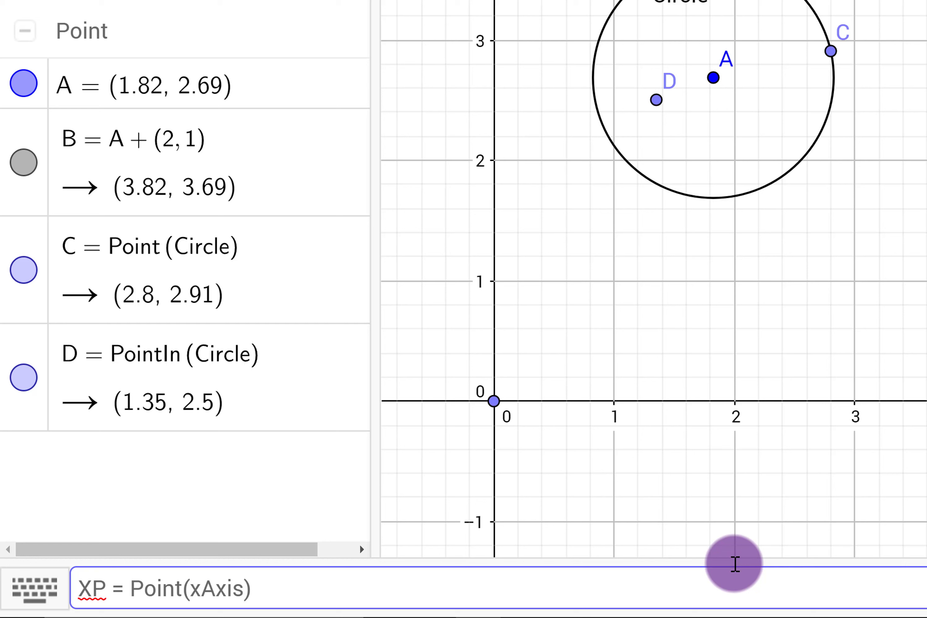
key("shift+Left")
key("shift+Left")
key("shift+Left")
key("shift+Left")
key("shift+Left")
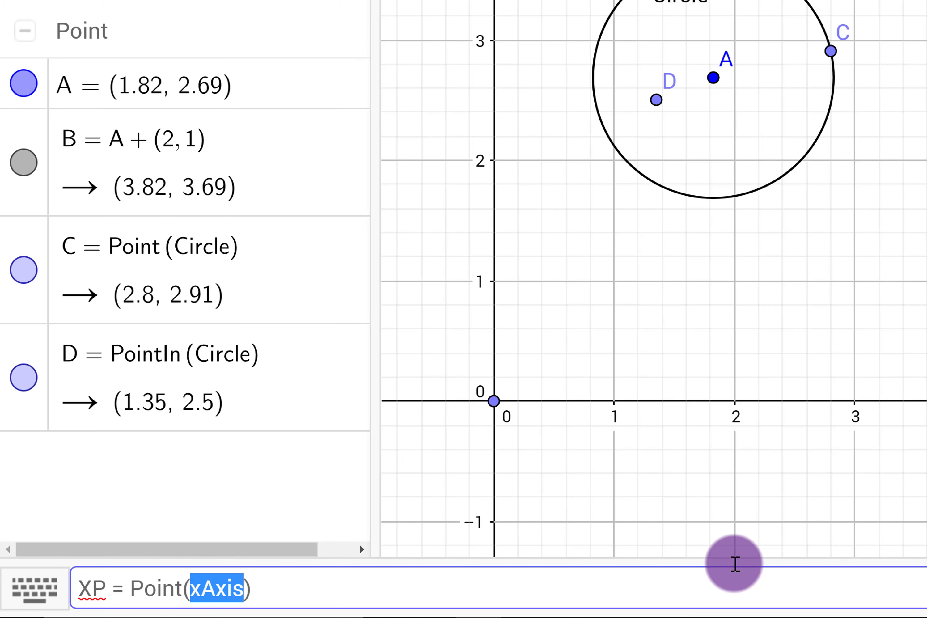
key("Return")
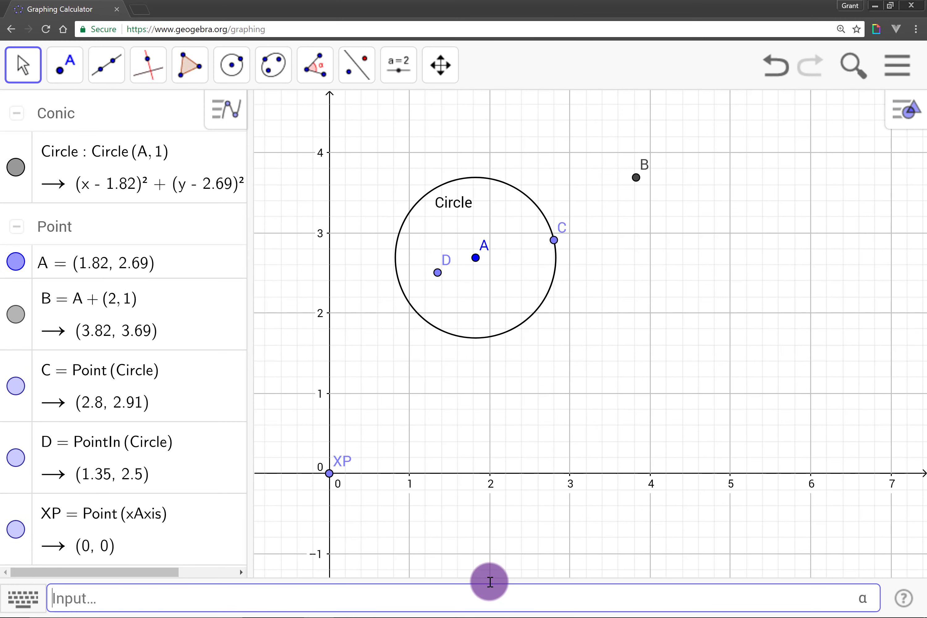
left_click(331, 474)
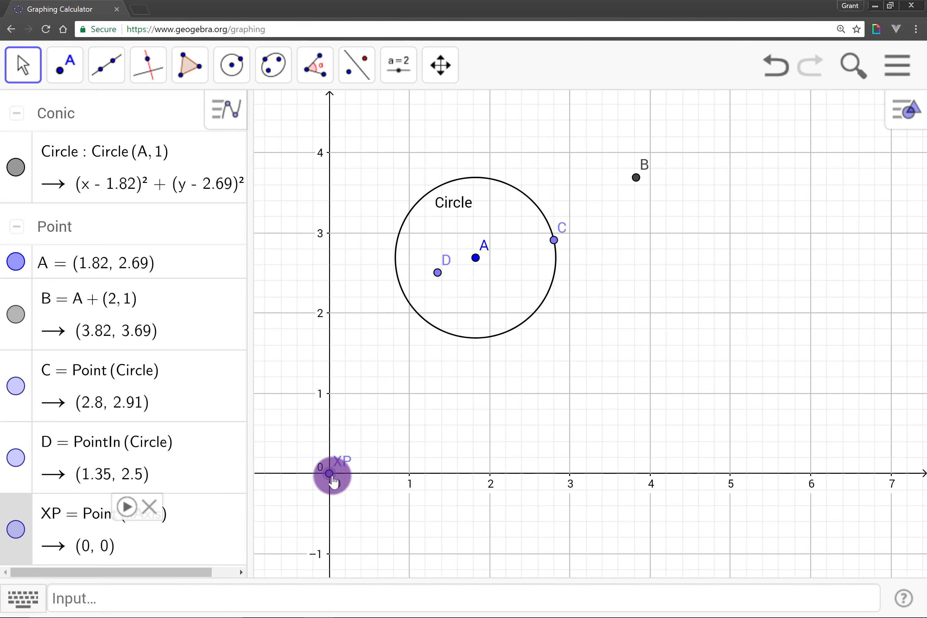
left_click_drag(333, 481, 505, 515)
Define a point on the y-axis with YP = Point(yAxis) and slide it to about (0, 2.36).
left_click(442, 588)
type("YP")
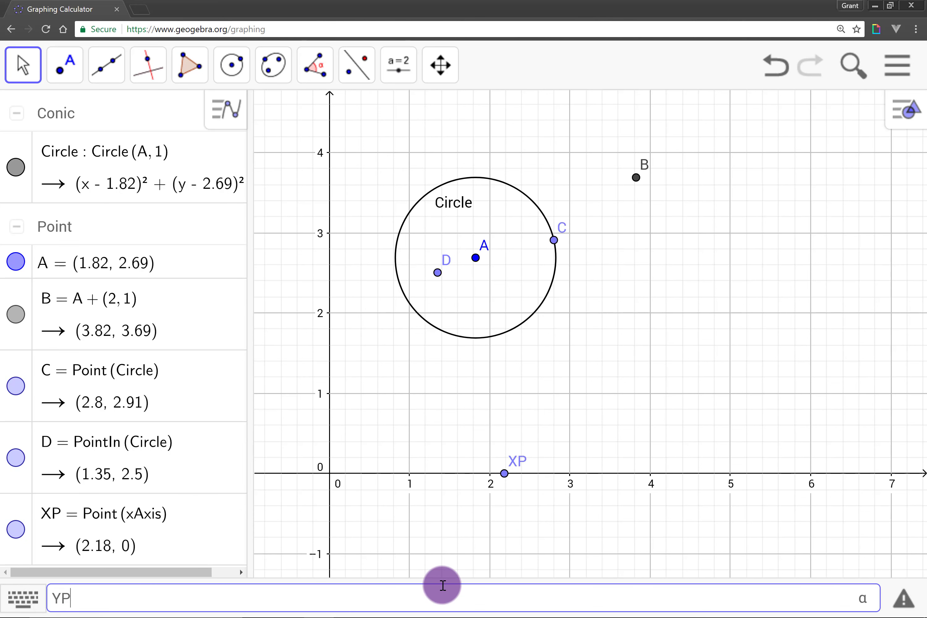
type(" = Point (yA")
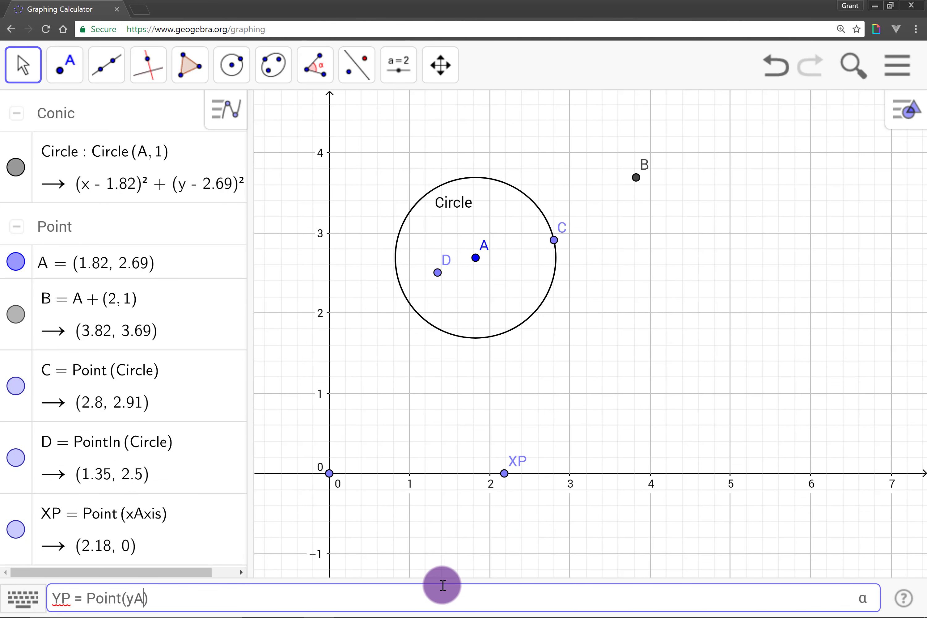
type("xis")
key("Return")
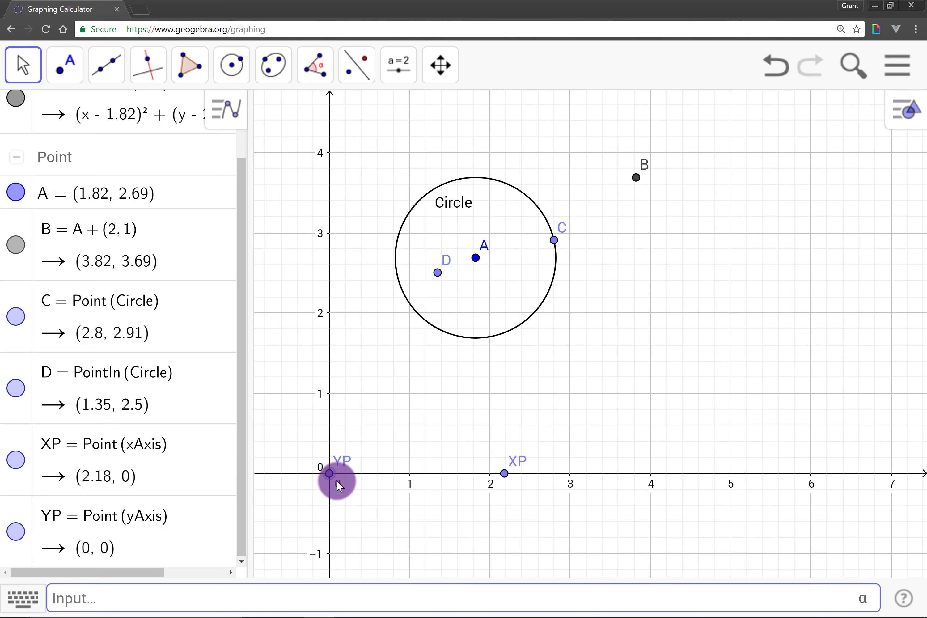
left_click_drag(339, 484, 316, 283)
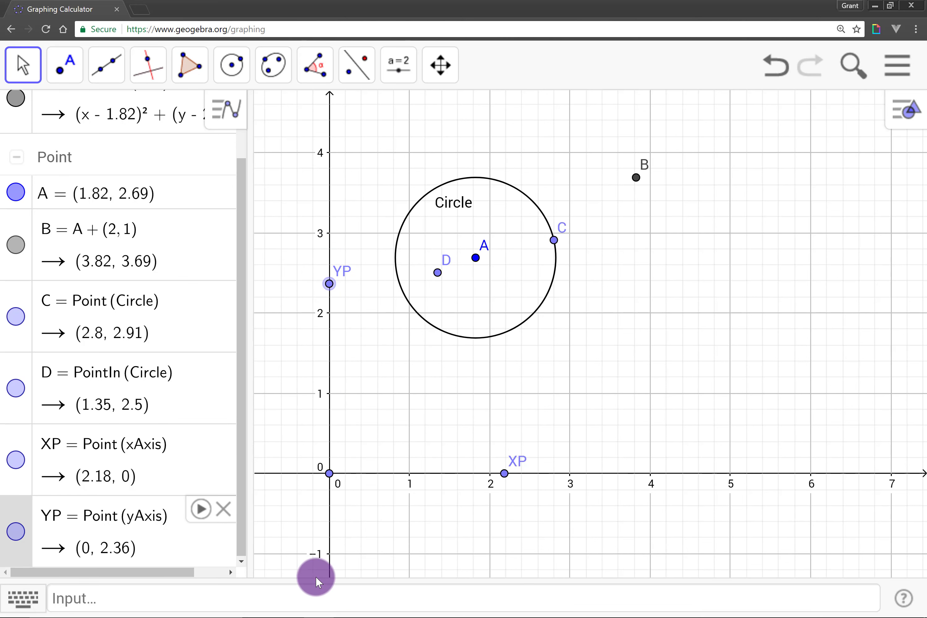
left_click(327, 590)
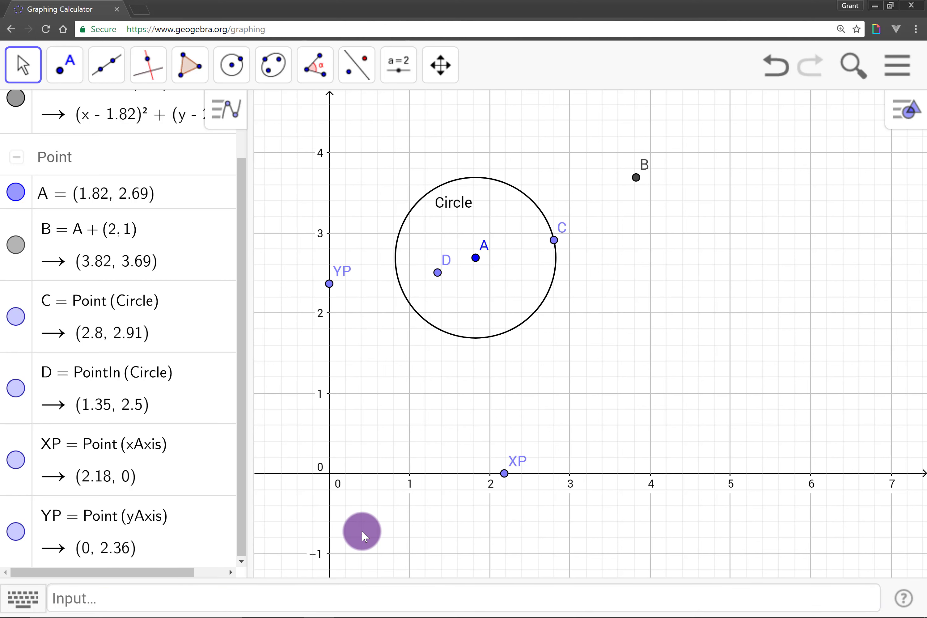
Define a point at the first corner of the graphics view with the expression C_1 = Corner(1).
left_click_drag(361, 530, 382, 536)
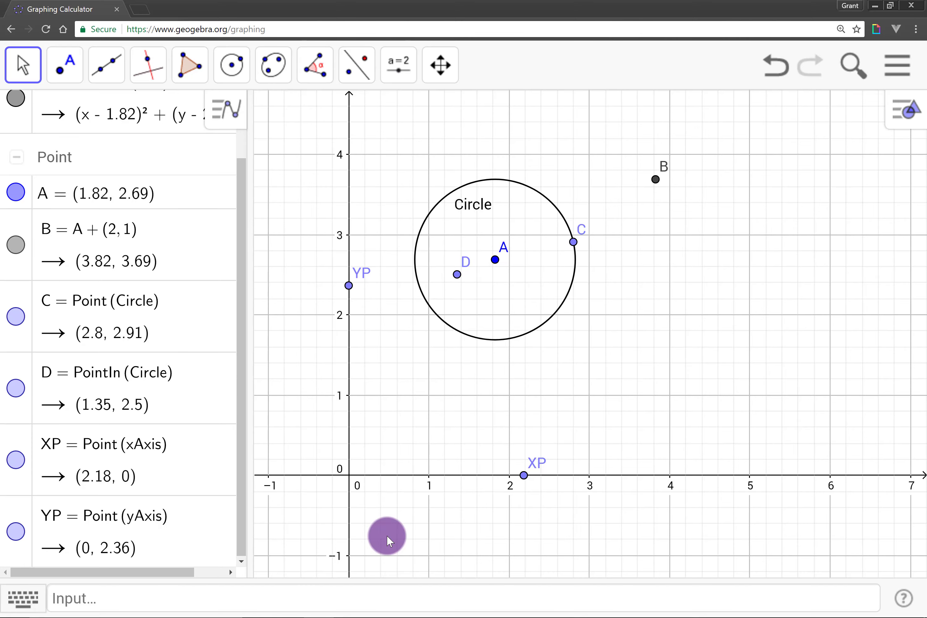
left_click(422, 600)
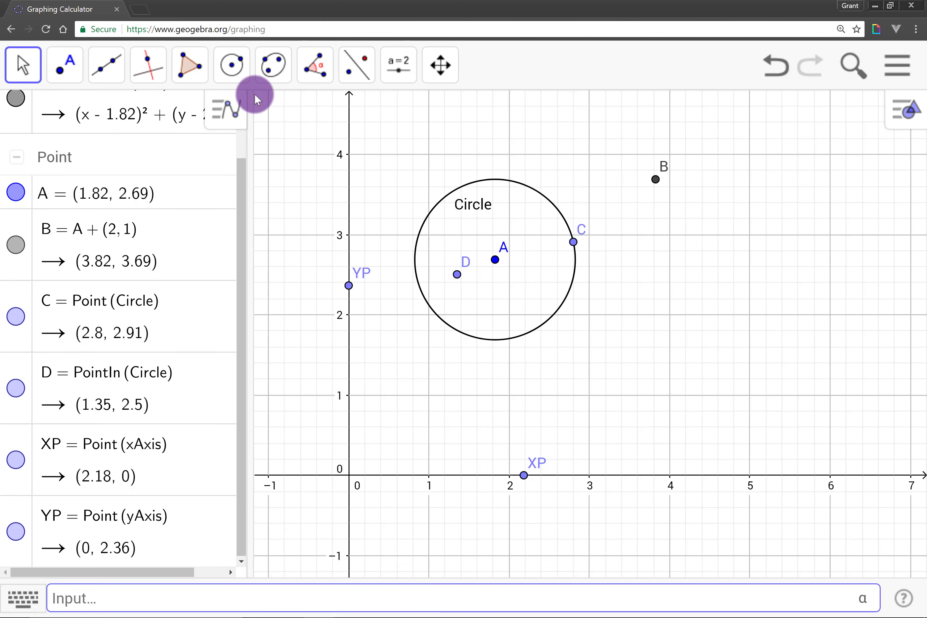
left_click_drag(339, 407, 359, 382)
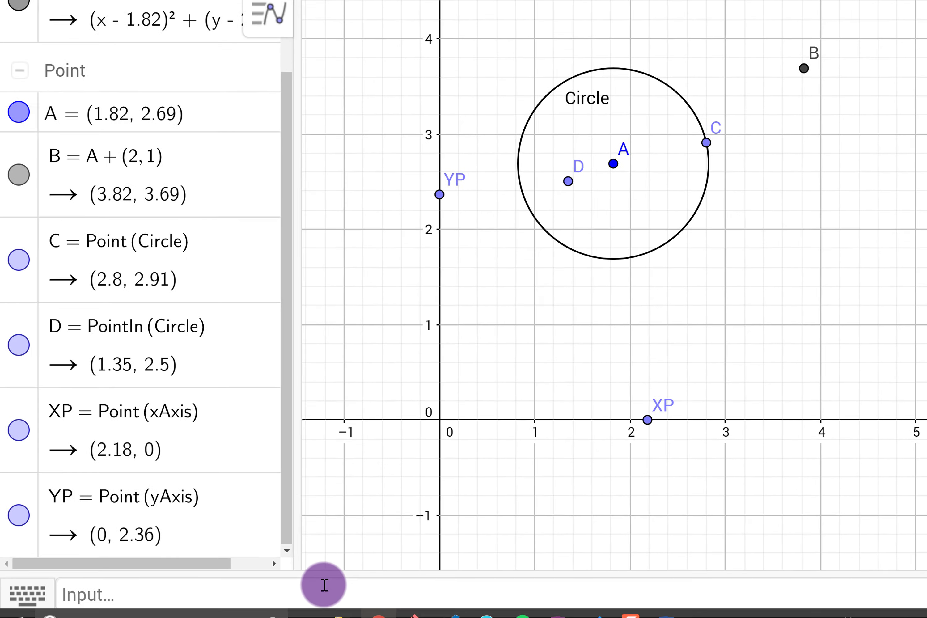
left_click(324, 585)
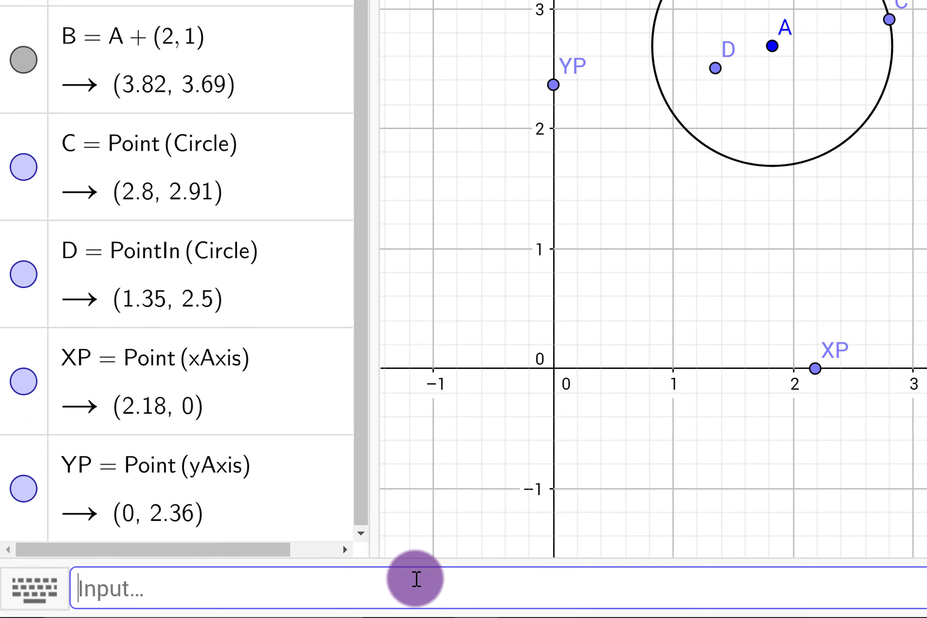
type("C_")
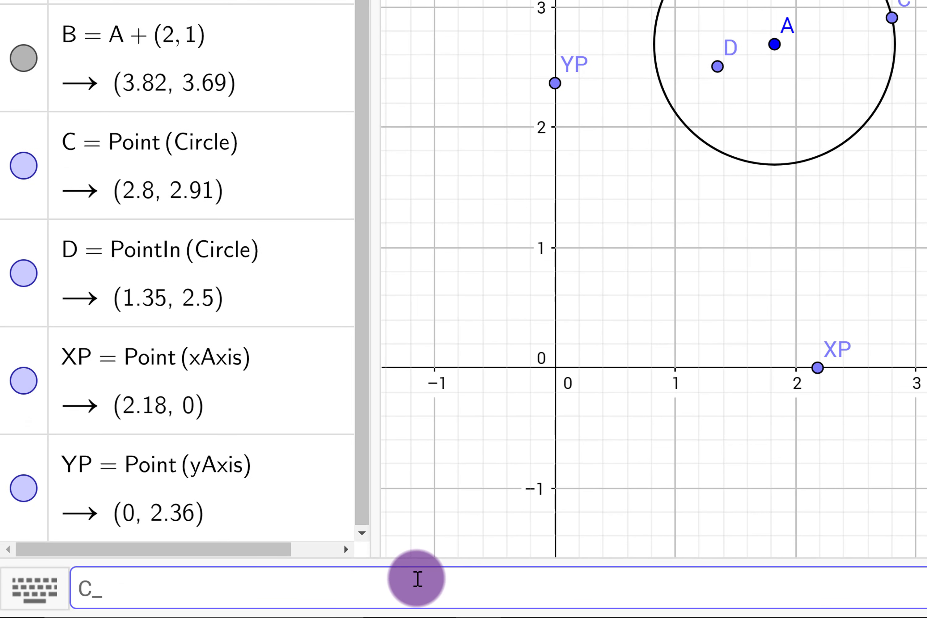
type("1 = Corner")
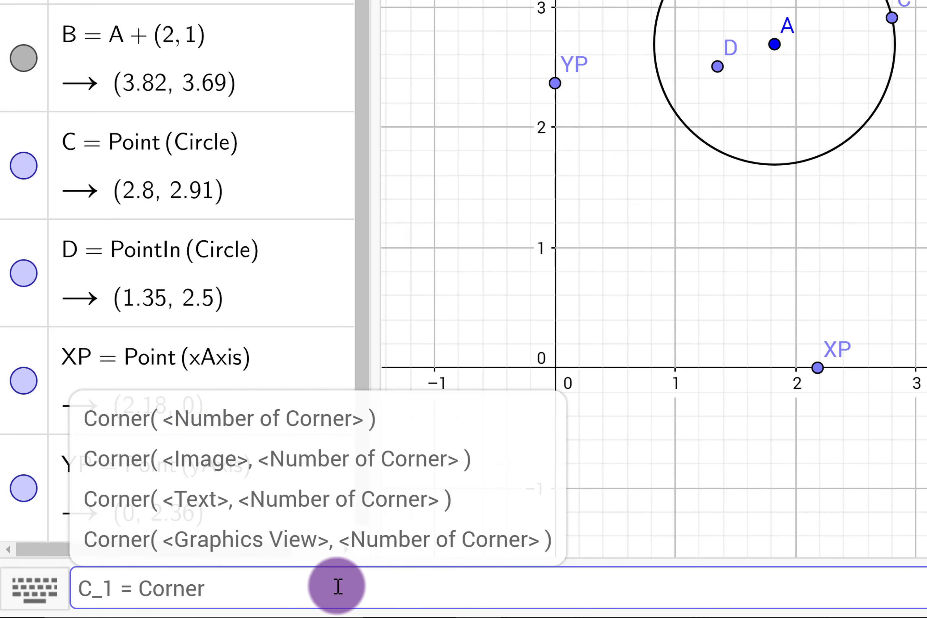
type("(1")
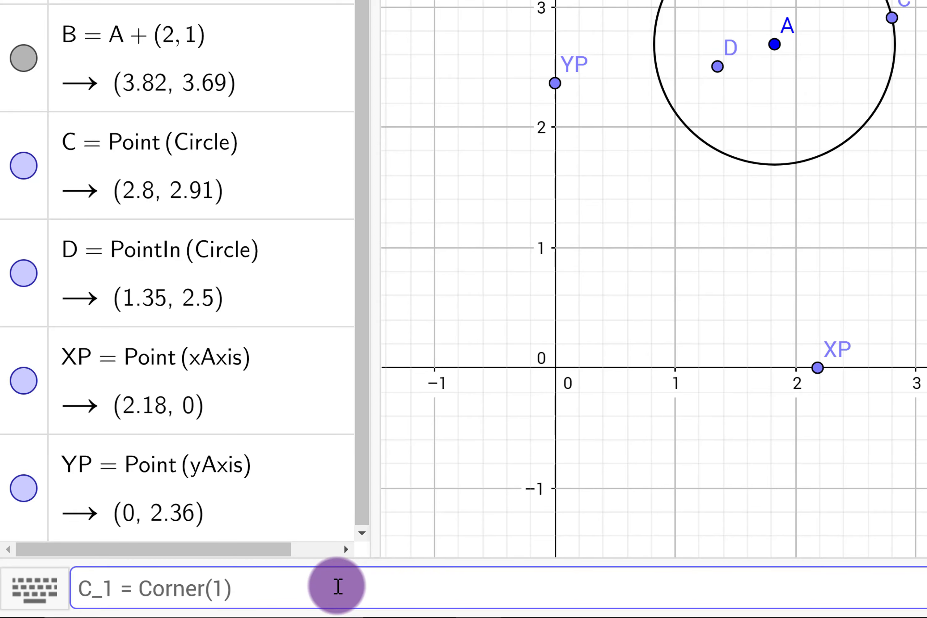
key("Return")
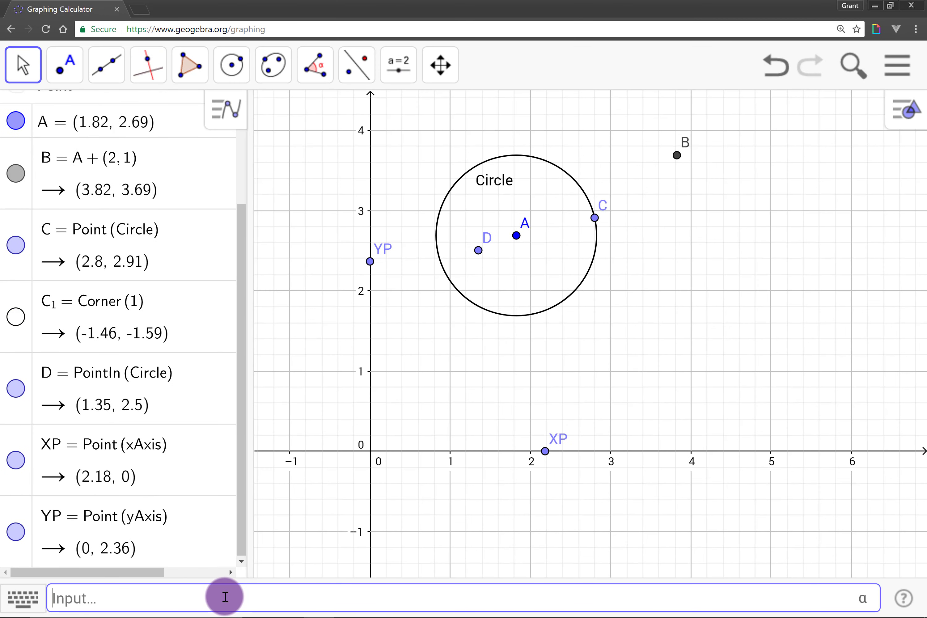
key("Escape")
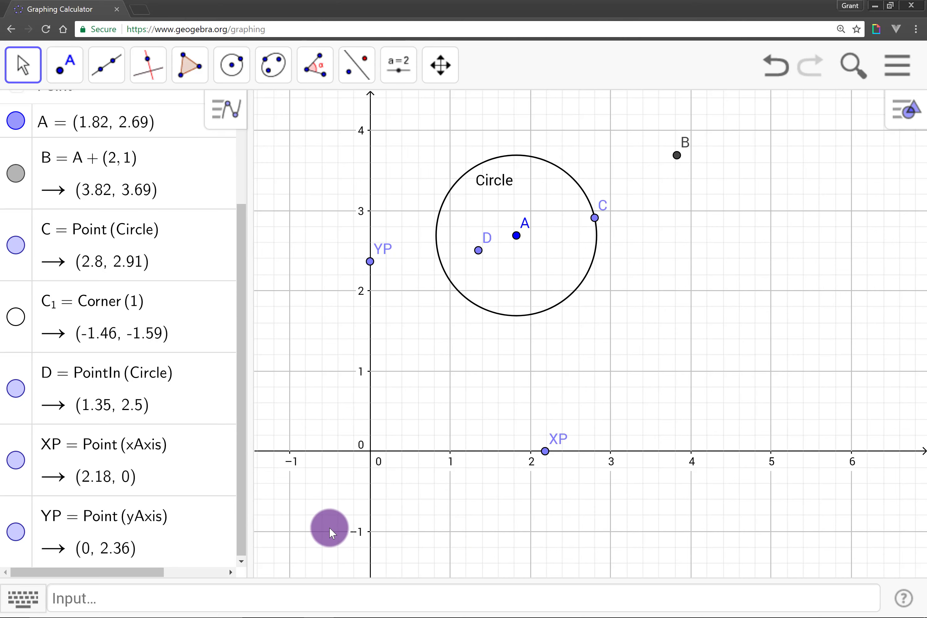
Define a segment from corner point C_1 to the origin with the expression S_1 = Segment(C_1, (0,0)).
left_click(293, 592)
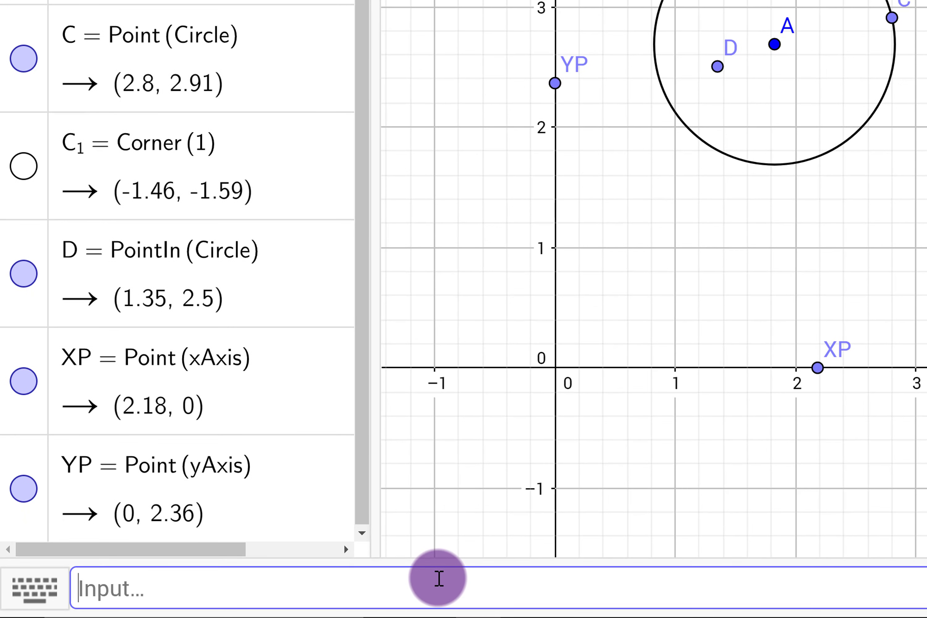
type("S")
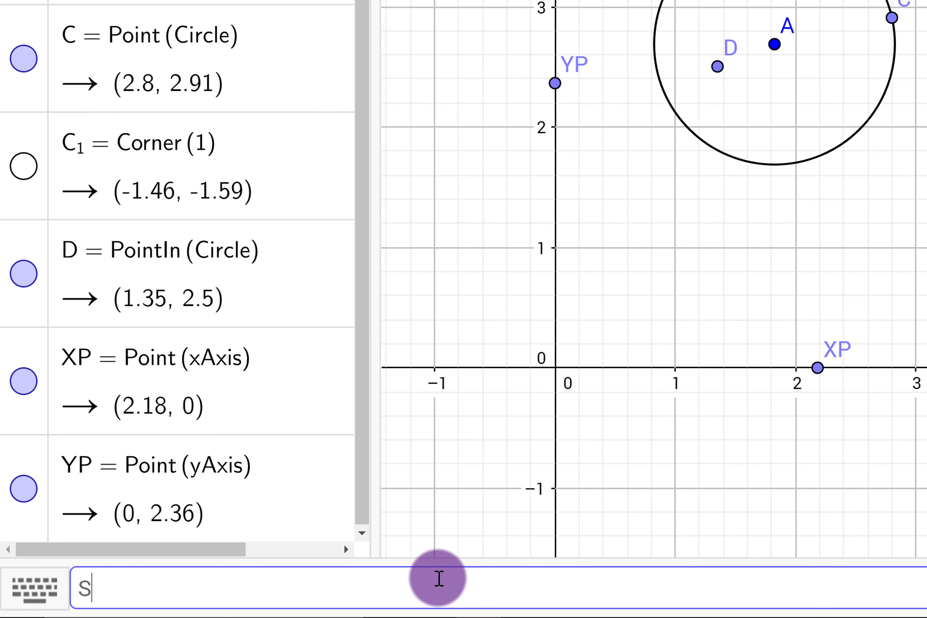
type("_1 = Segment")
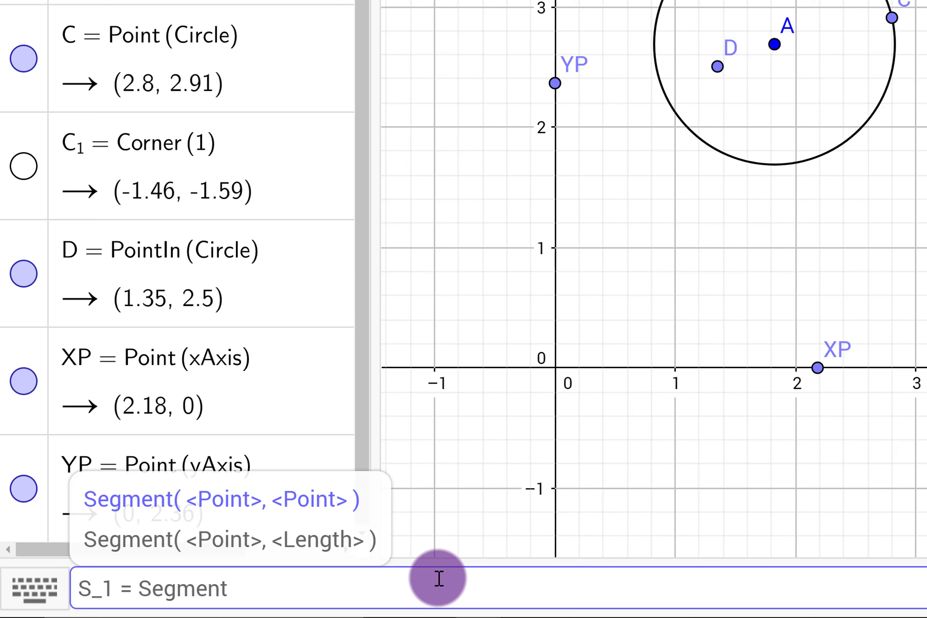
type("(")
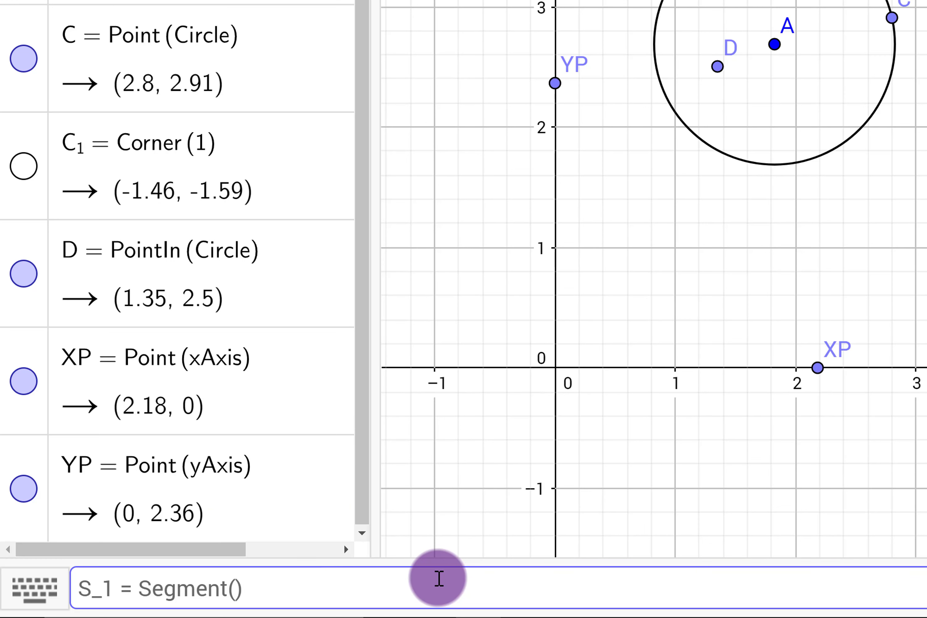
type("C_1, (")
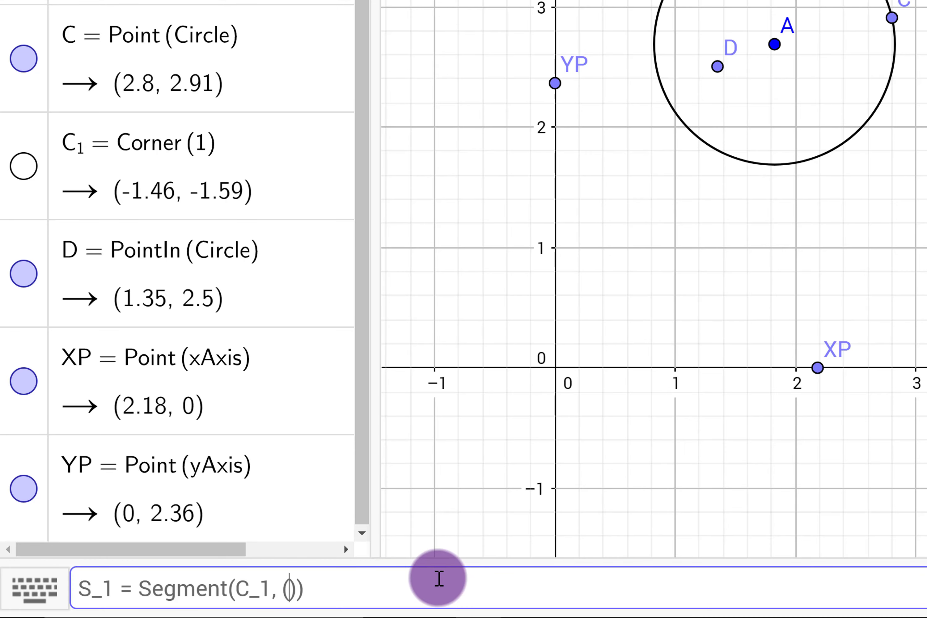
type("0,0")
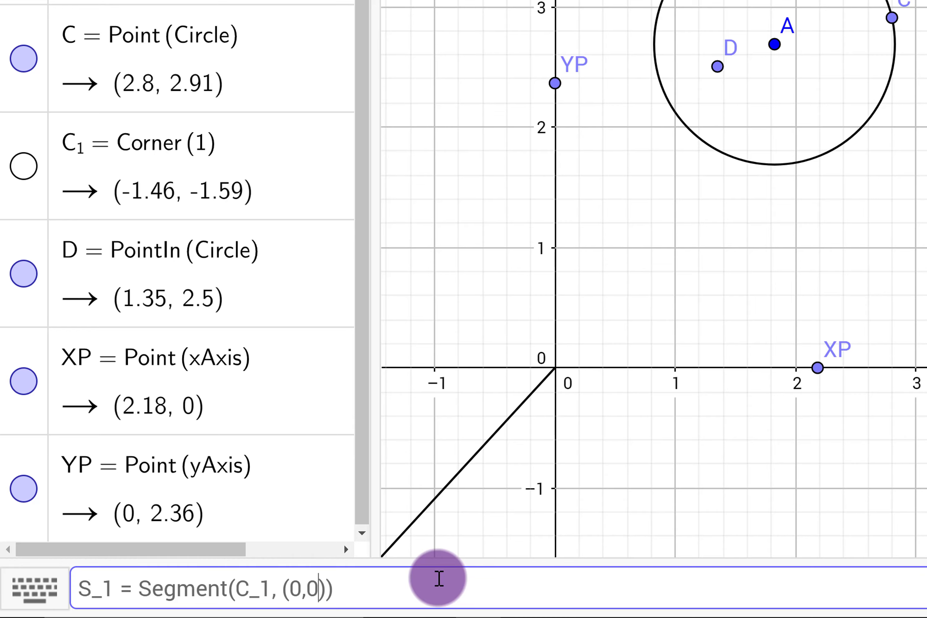
key("Return")
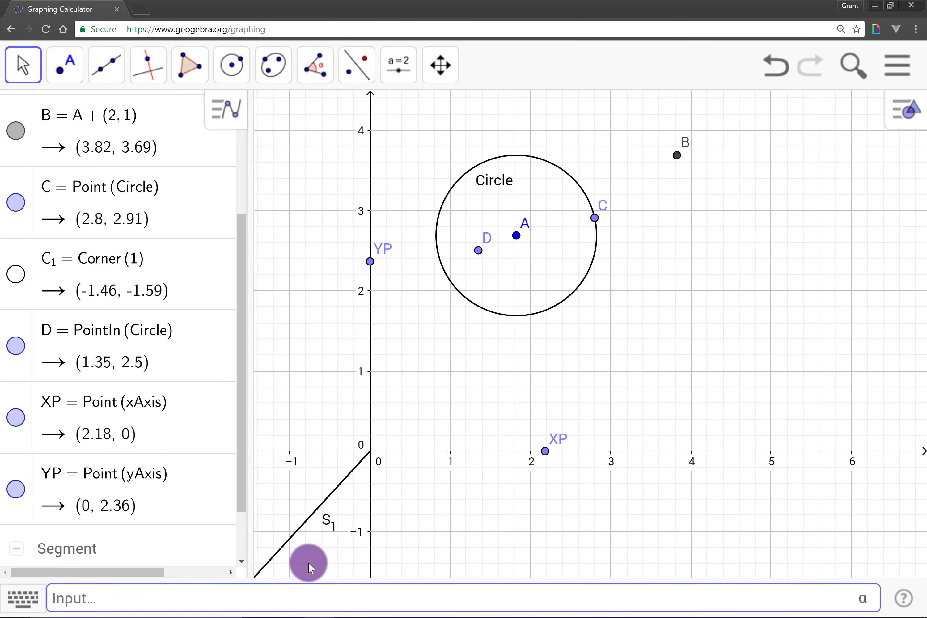
Shift the graphics view up and to the right in two moves to test how segment S_1 responds at its C_1 end.
left_click_drag(315, 553, 332, 500)
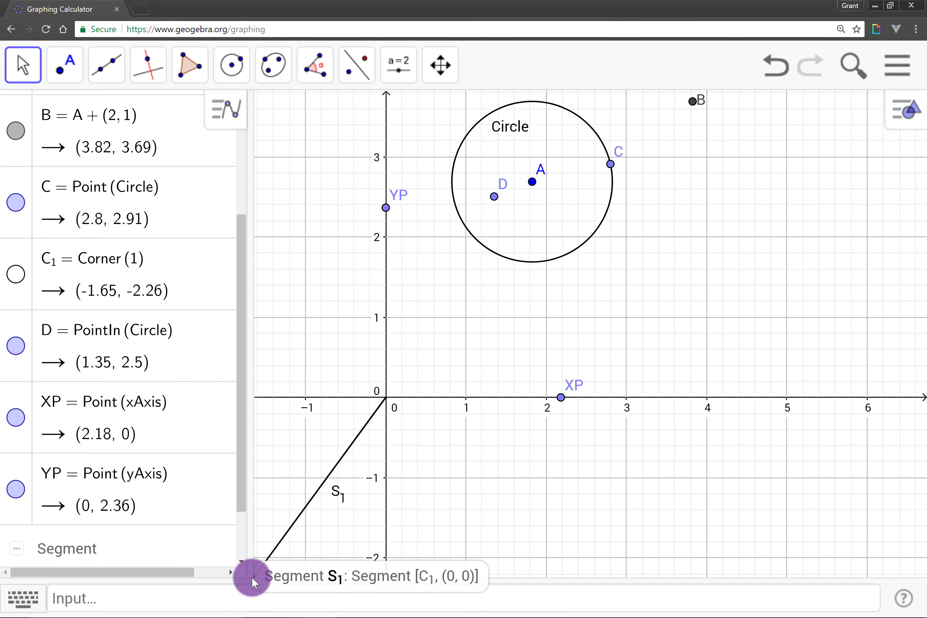
left_click(378, 450)
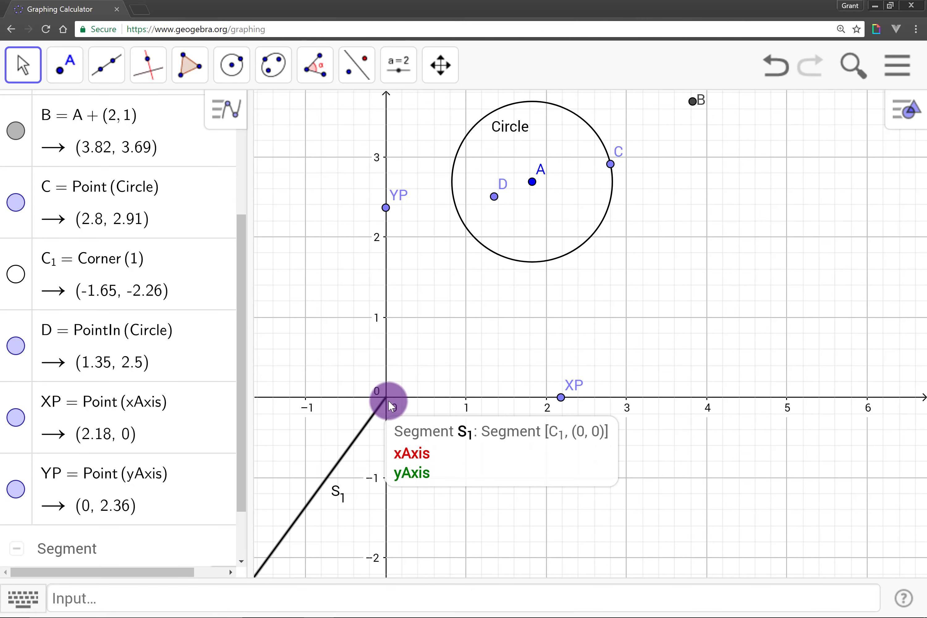
left_click_drag(422, 472, 501, 405)
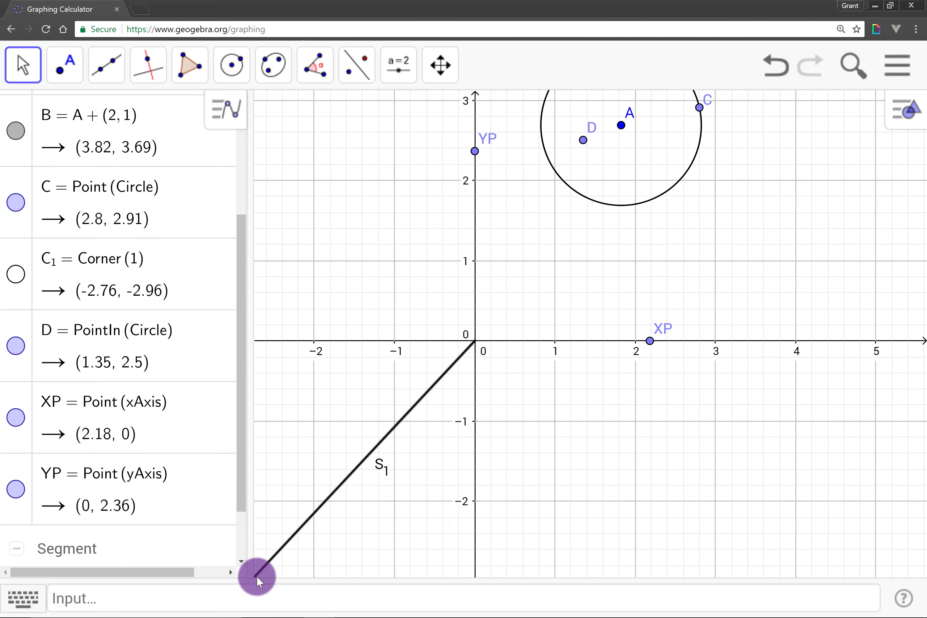